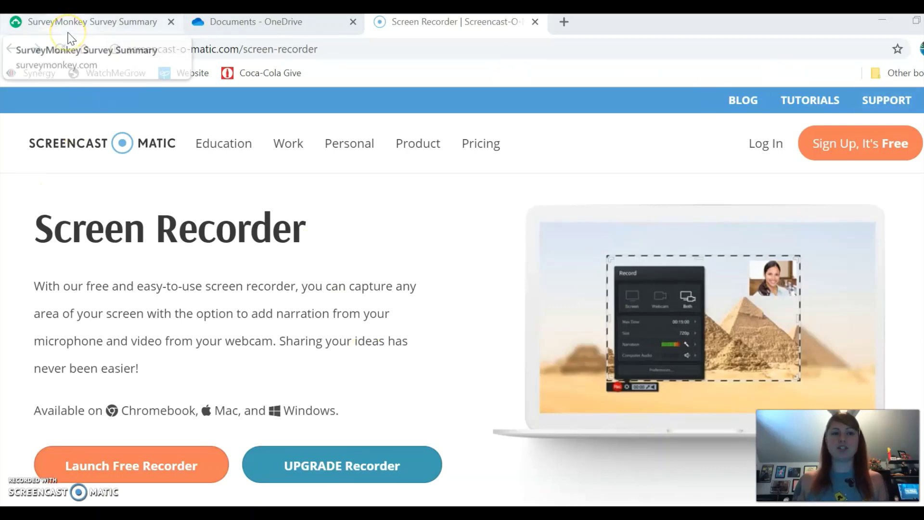
Step: Switch to the SurveyMonkey summary of "Dress for Success: Question Set 2 (Spring 2020)" and open its results analysis
click(71, 34)
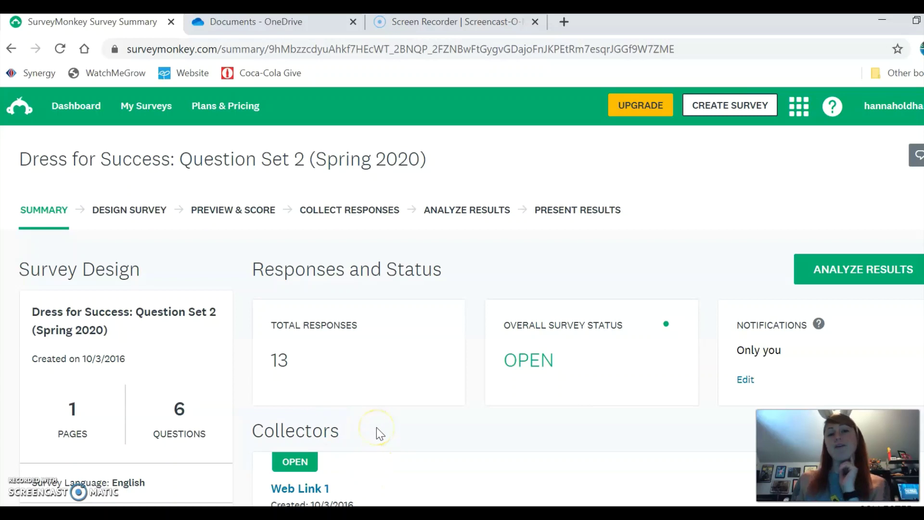
click(336, 374)
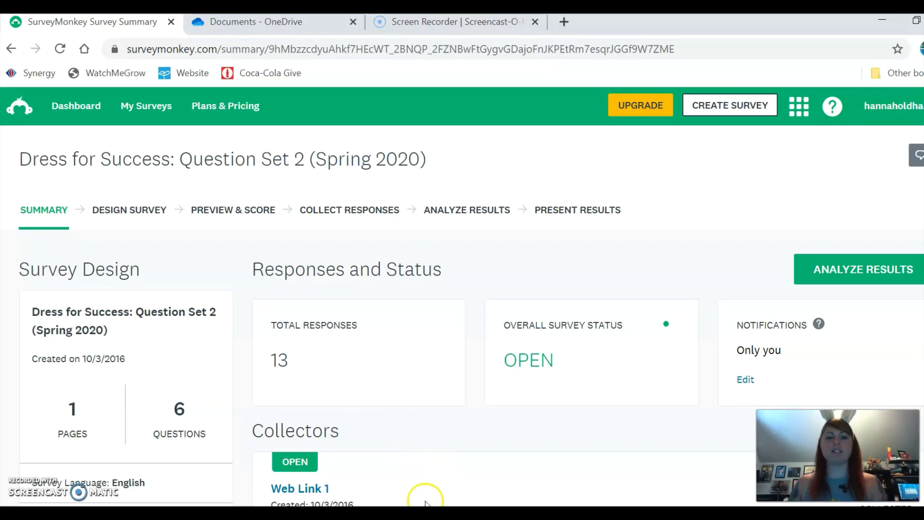
scroll(398, 493, down, 1)
scroll(413, 340, down, 1)
scroll(464, 279, up, 2)
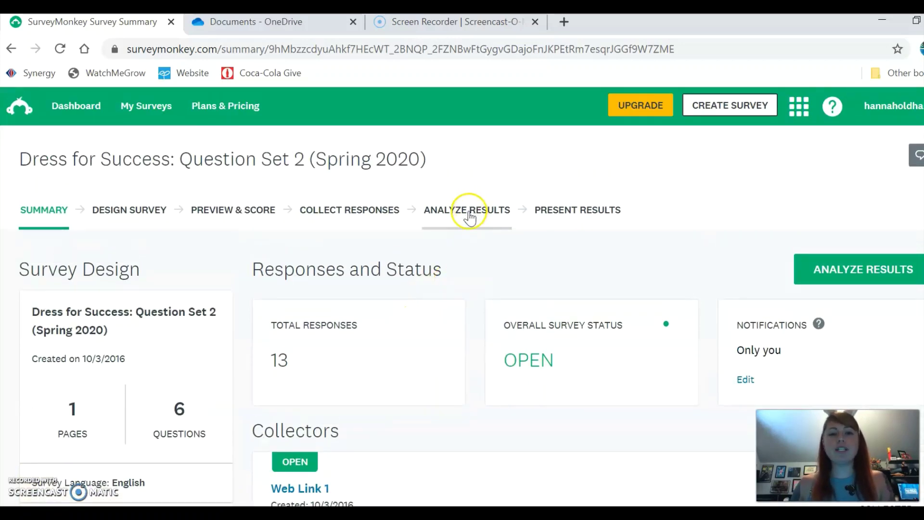
click(469, 211)
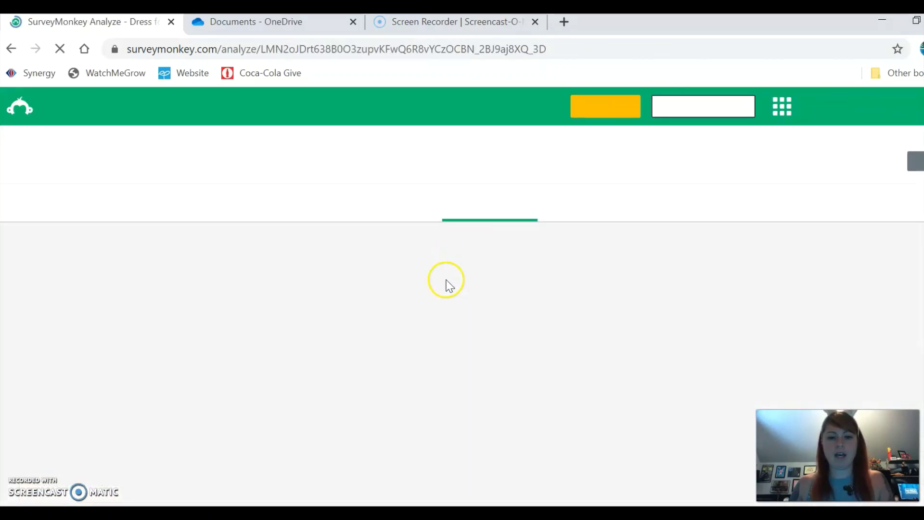
Step: Examine the response chart for question Q1 and the export options for the survey data
scroll(487, 321, down, 2)
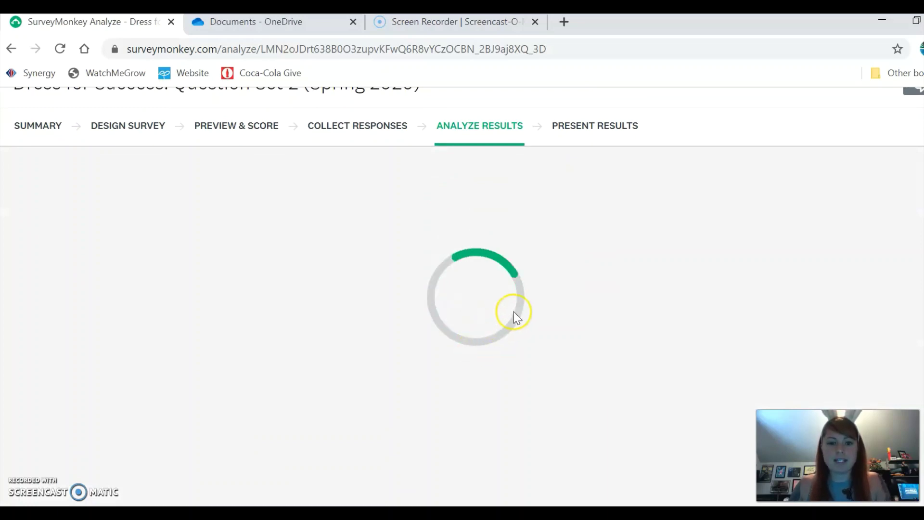
scroll(558, 313, down, 5)
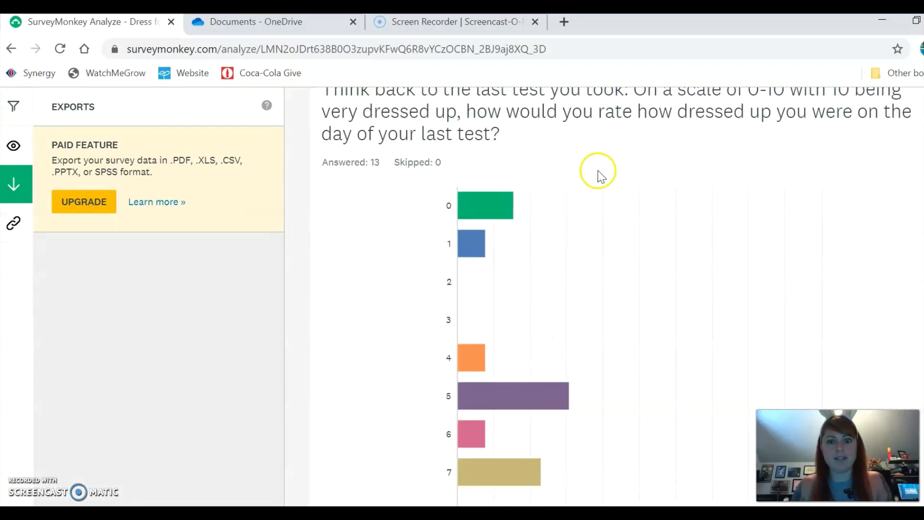
scroll(525, 279, down, 4)
scroll(489, 397, up, 6)
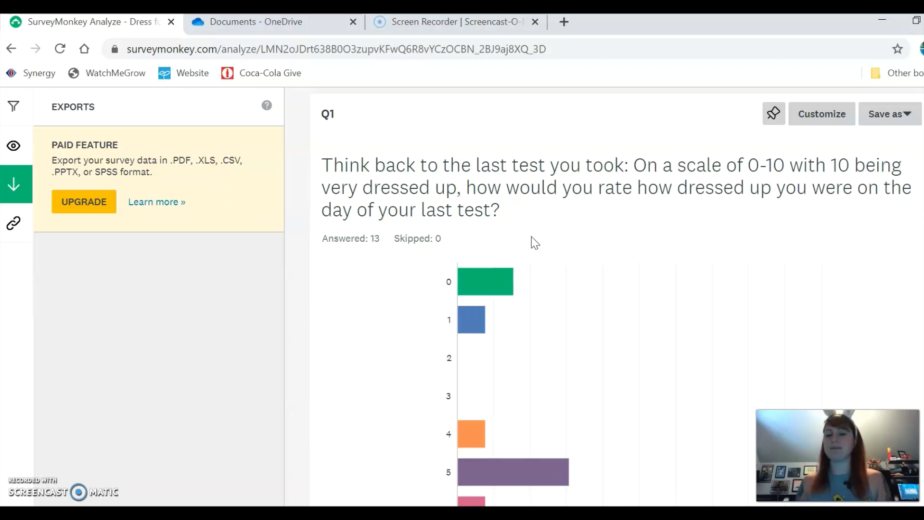
scroll(531, 243, up, 5)
click(519, 220)
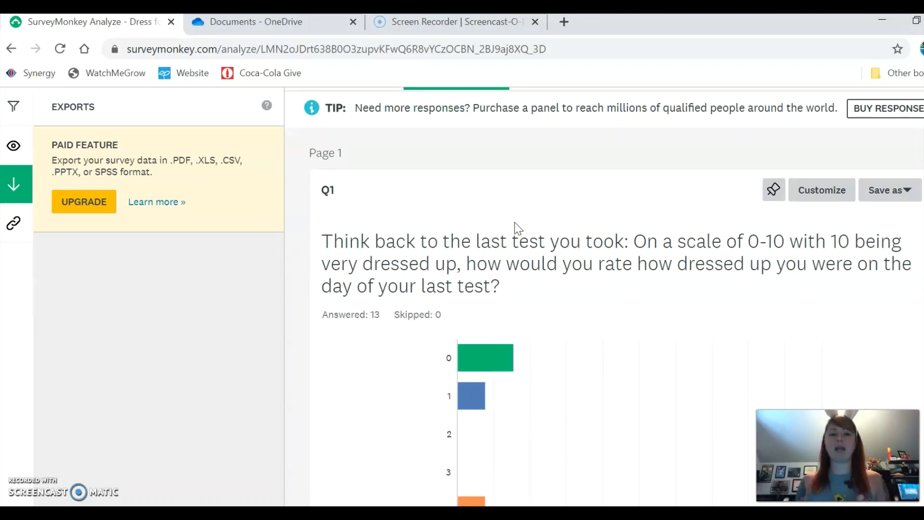
click(83, 215)
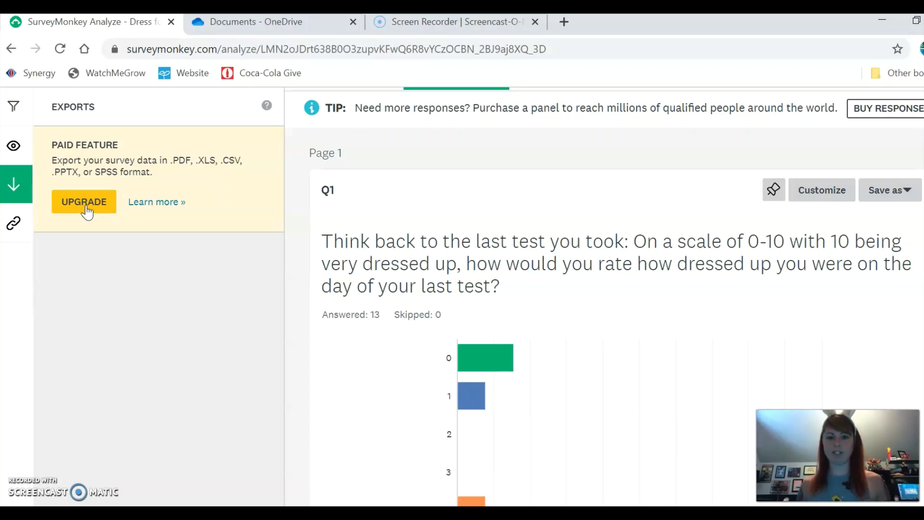
Step: Switch to OneDrive and create a new blank Excel workbook from there
click(276, 30)
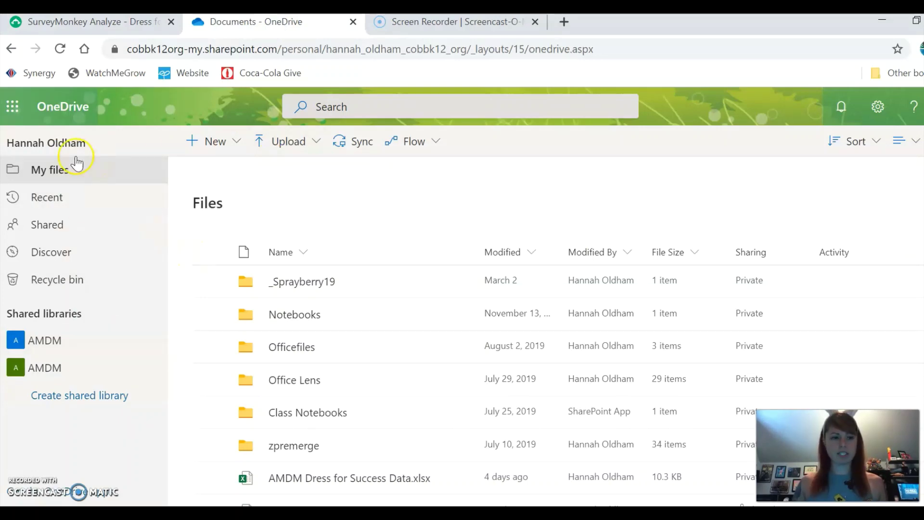
click(12, 105)
click(166, 249)
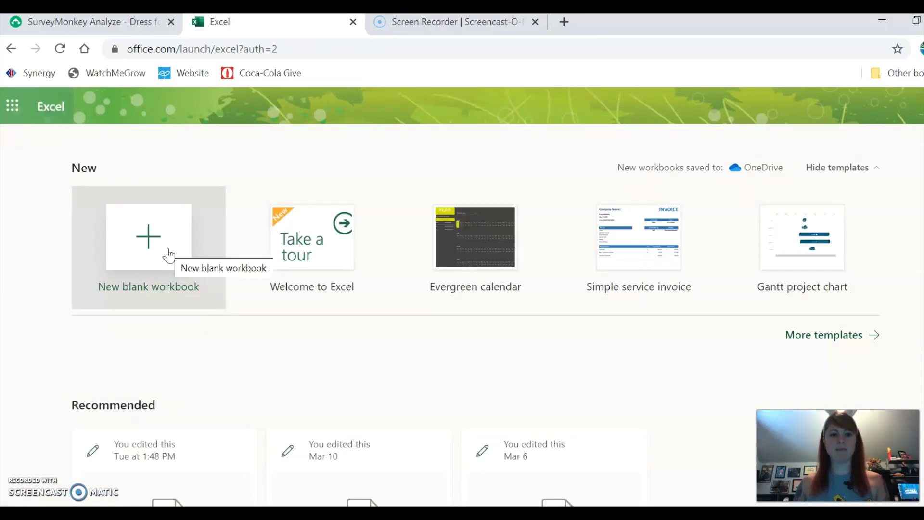
click(167, 251)
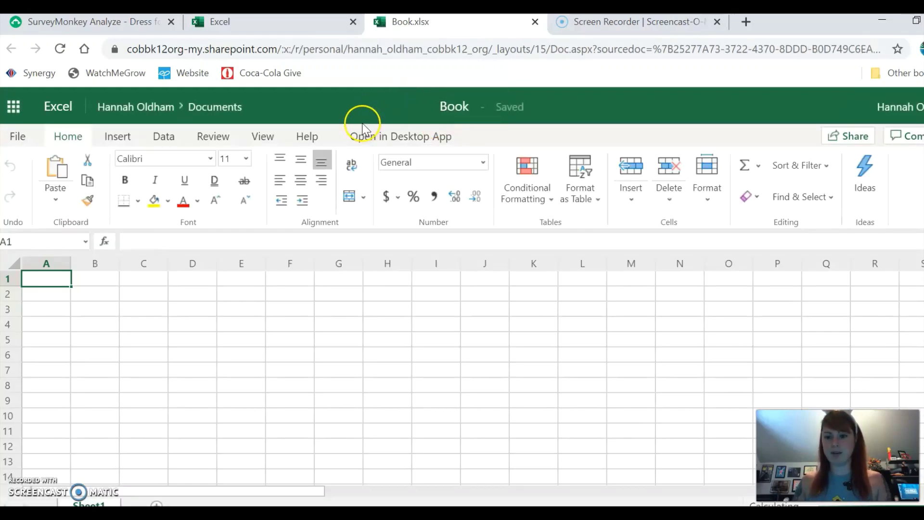
Step: Rename the workbook "Dressing for Success Data" and select cell A1
click(451, 107)
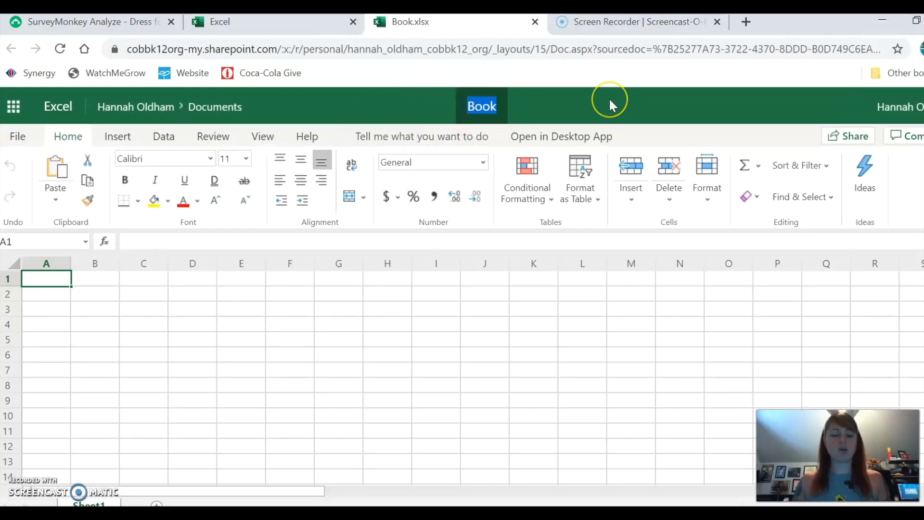
text(Dressing)
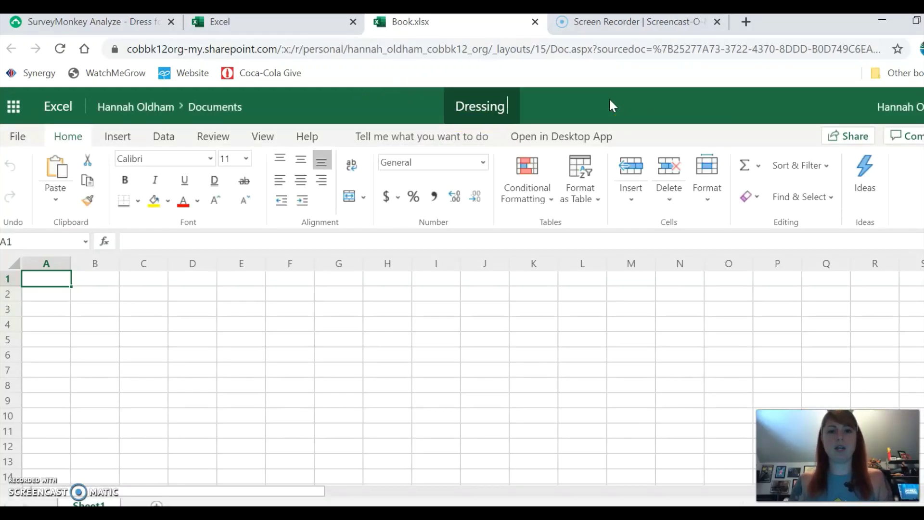
text( for Success Dat)
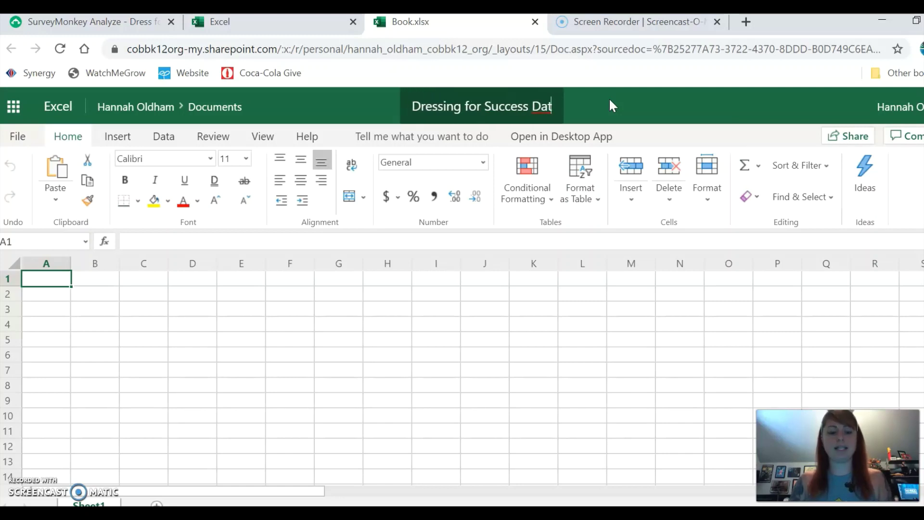
text(a)
click(328, 366)
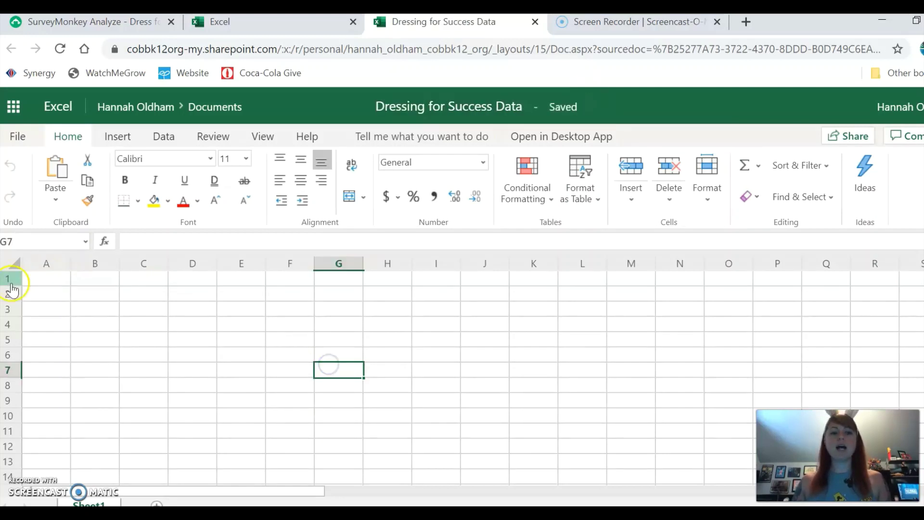
click(61, 283)
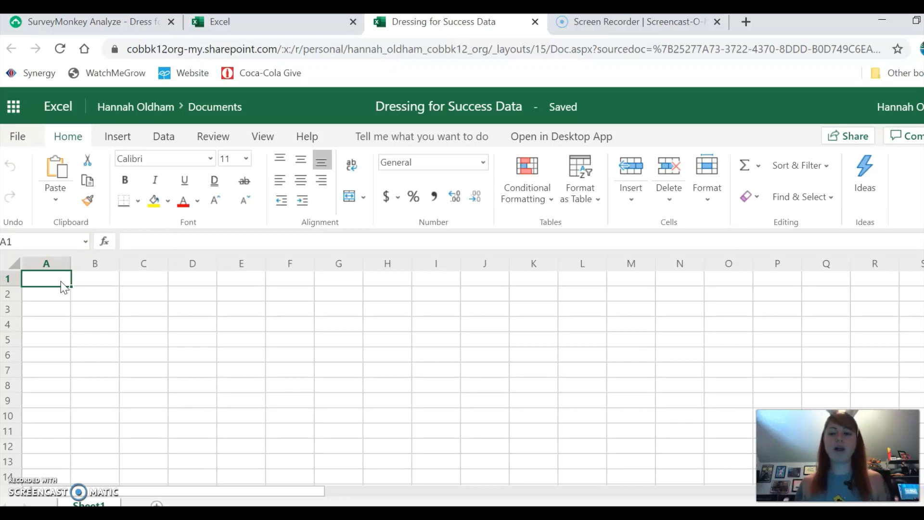
Step: Return to the SurveyMonkey results and open the individual responses instead of the question summaries
click(77, 21)
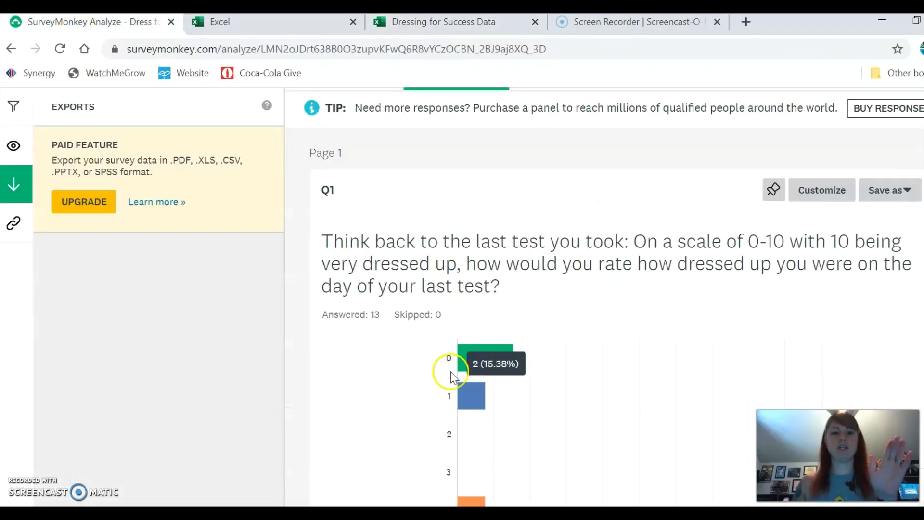
click(443, 23)
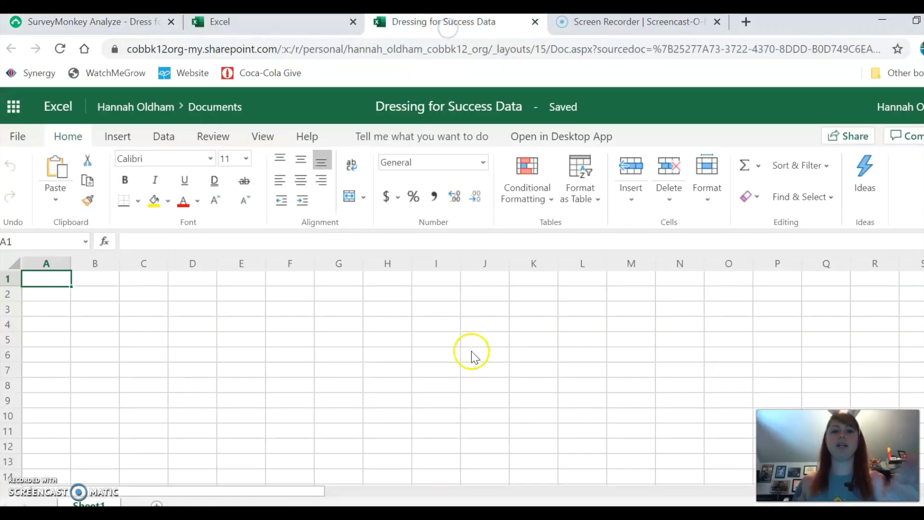
click(89, 22)
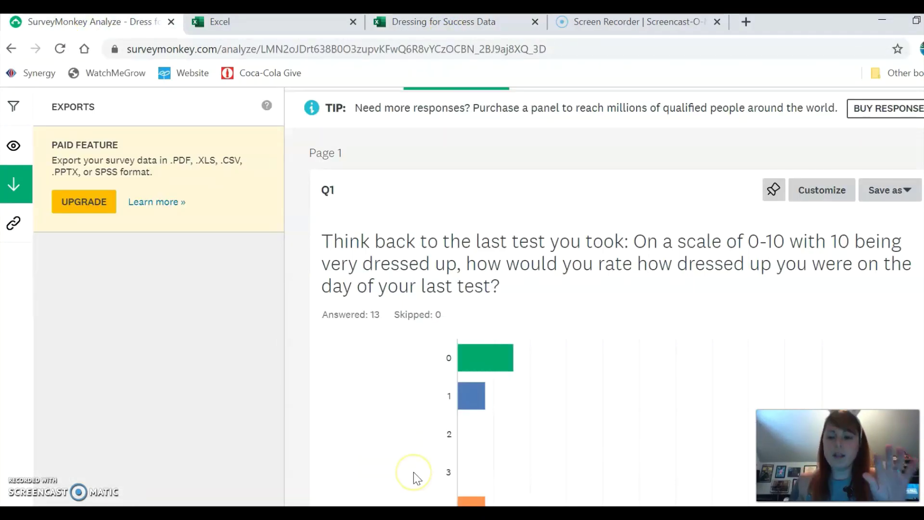
scroll(539, 303, down, 2)
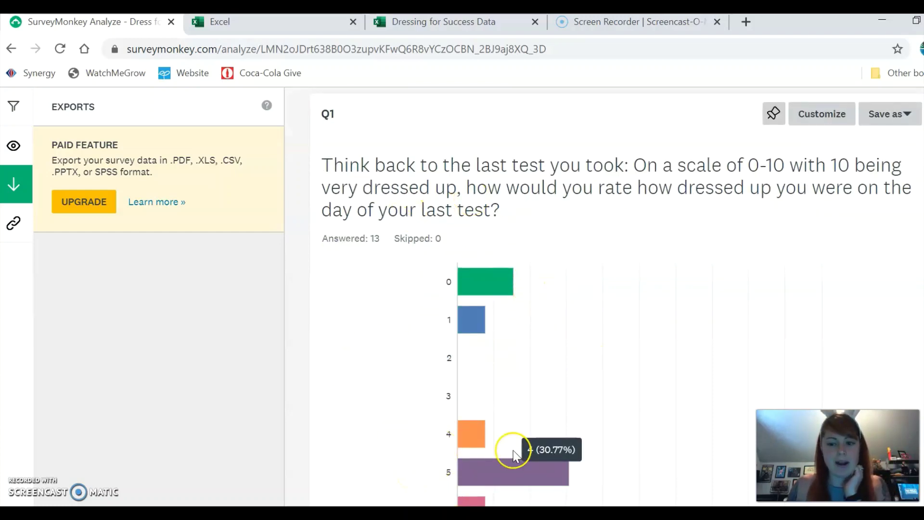
scroll(515, 446, up, 3)
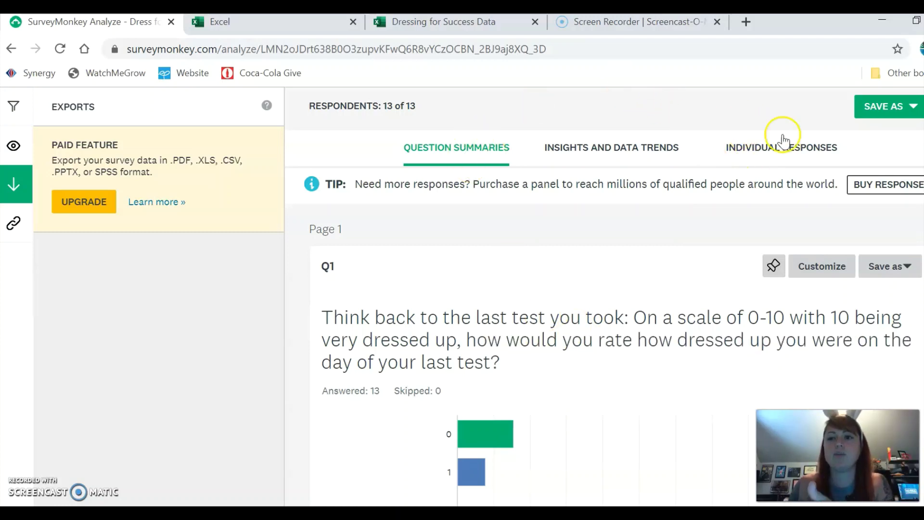
click(769, 150)
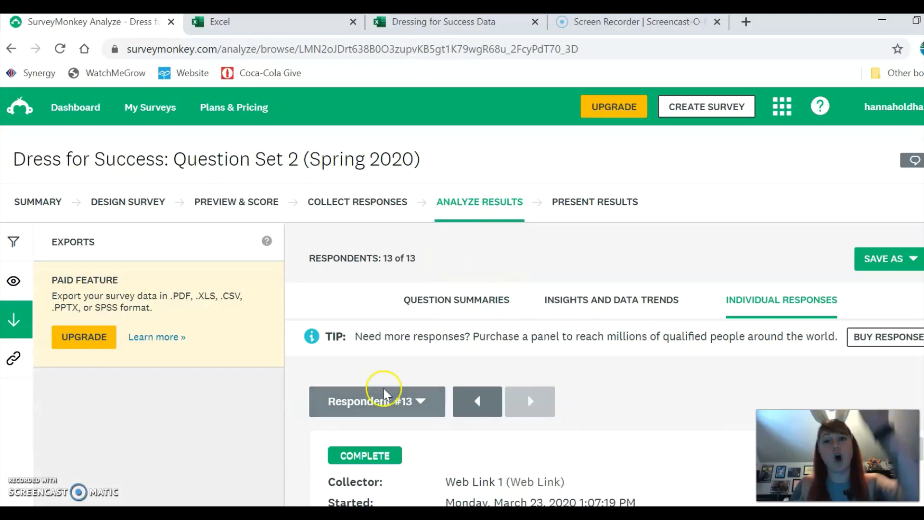
Step: Go to the response of respondent 1
click(405, 403)
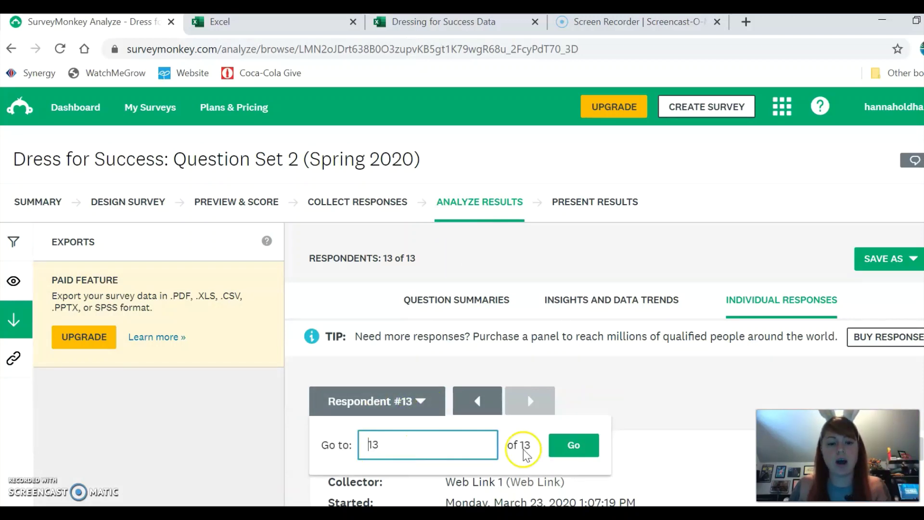
drag(420, 443, 309, 445)
text(1)
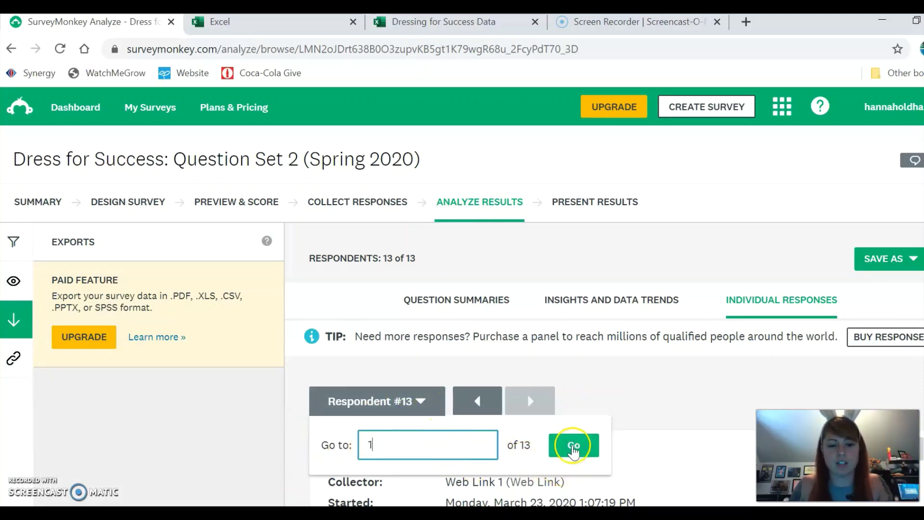
click(573, 445)
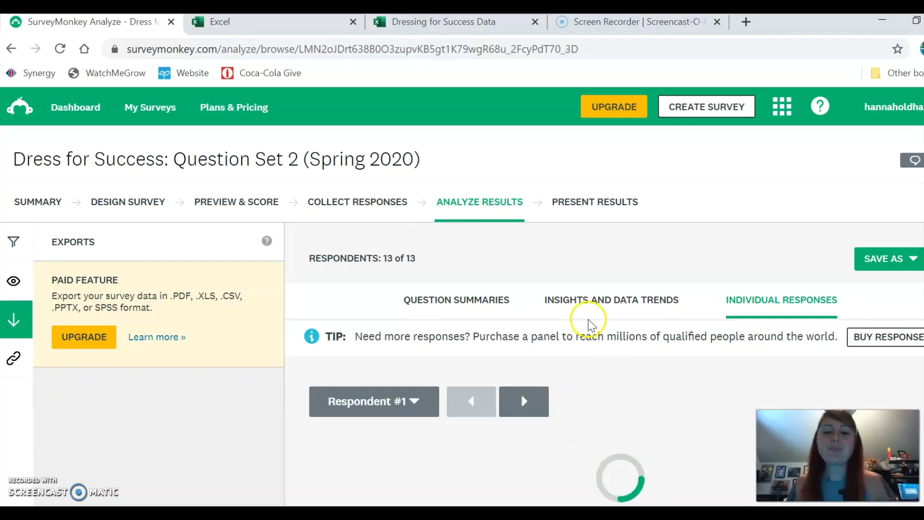
Step: Read through respondent 1's answers to questions Q1 to Q6
scroll(557, 313, down, 3)
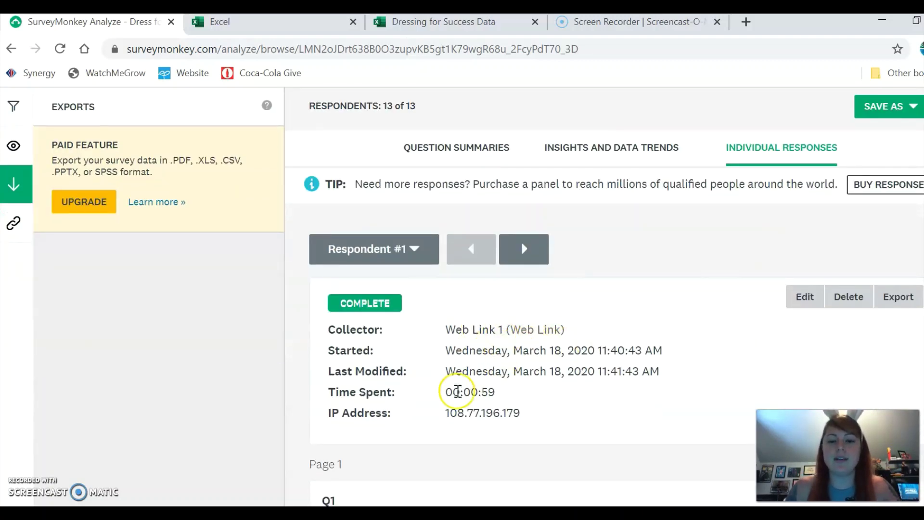
scroll(625, 366, down, 3)
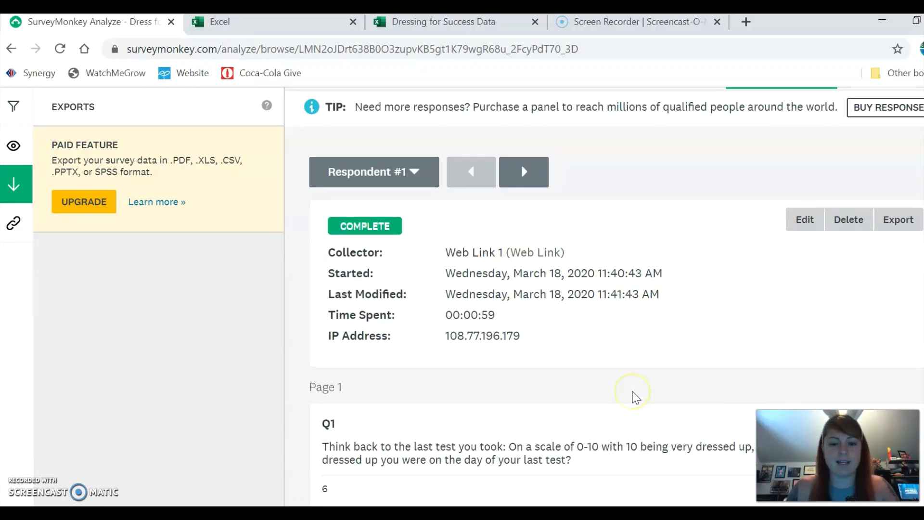
scroll(431, 351, down, 2)
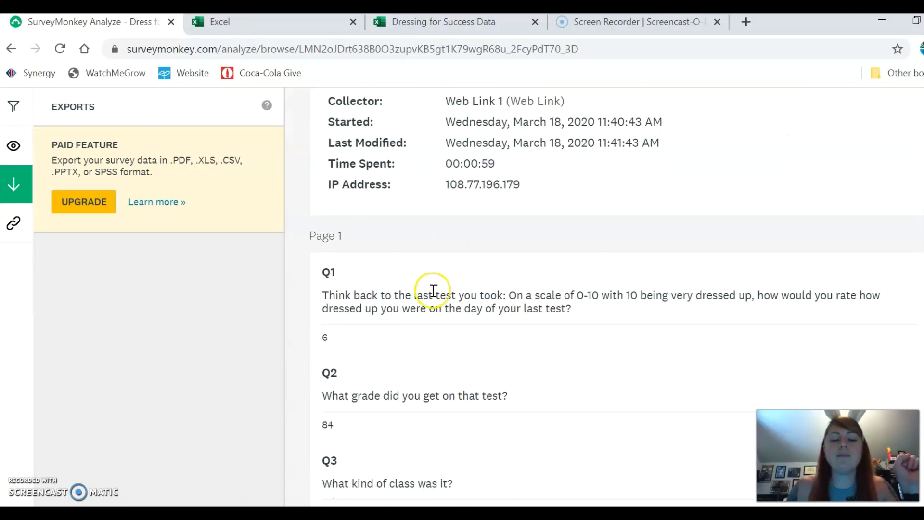
scroll(437, 298, down, 6)
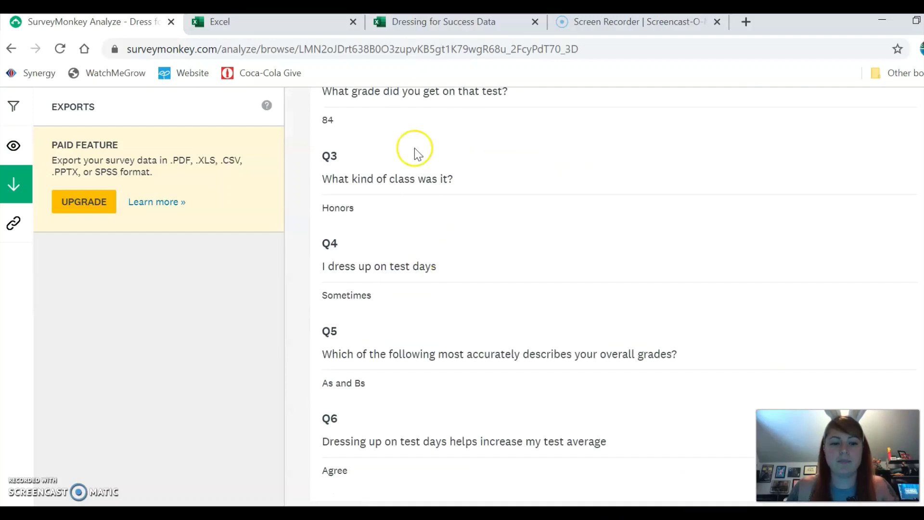
scroll(456, 283, up, 3)
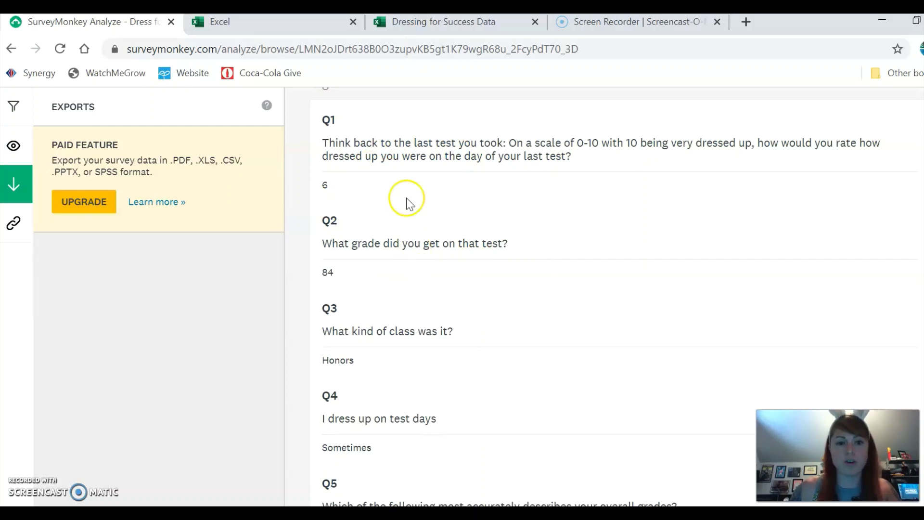
scroll(418, 216, up, 1)
scroll(423, 234, up, 1)
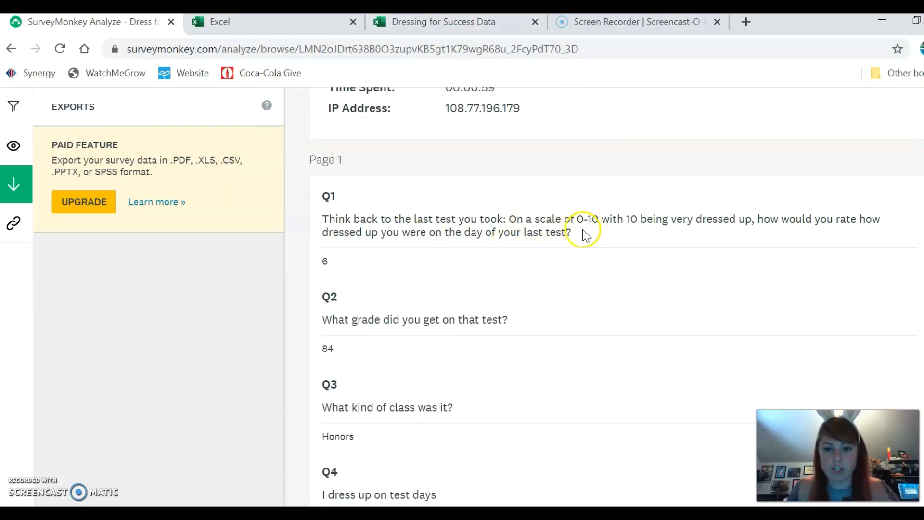
Step: Copy the full text of question Q1 into cell A1 of the Dressing for Success Data workbook
drag(578, 233, 319, 218)
key(ctrl+c)
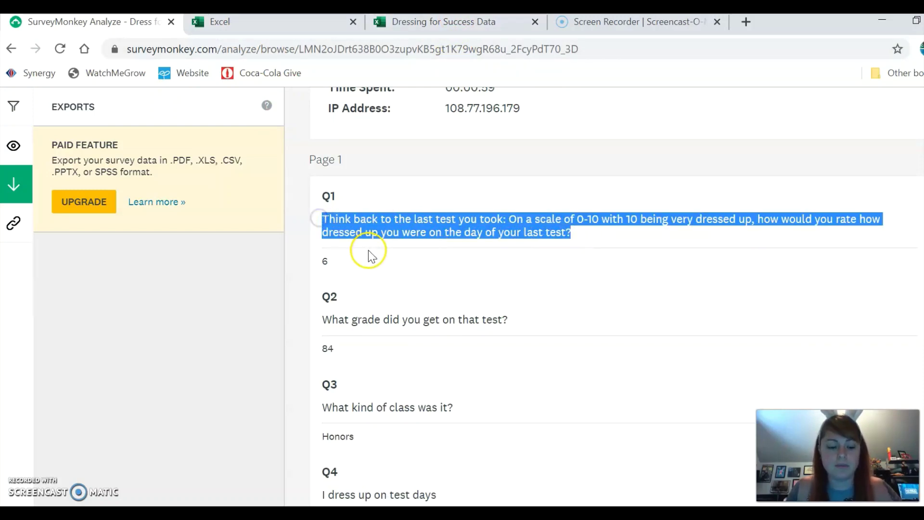
click(408, 22)
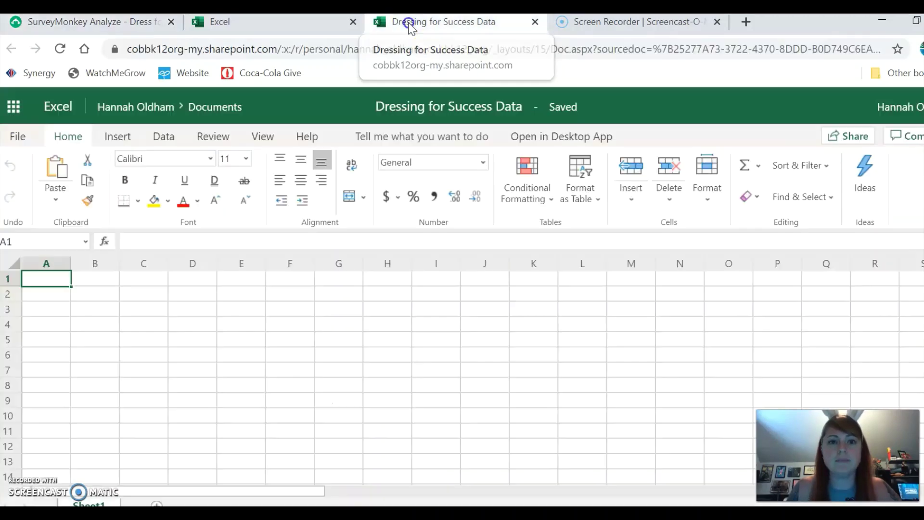
key(ctrl+v)
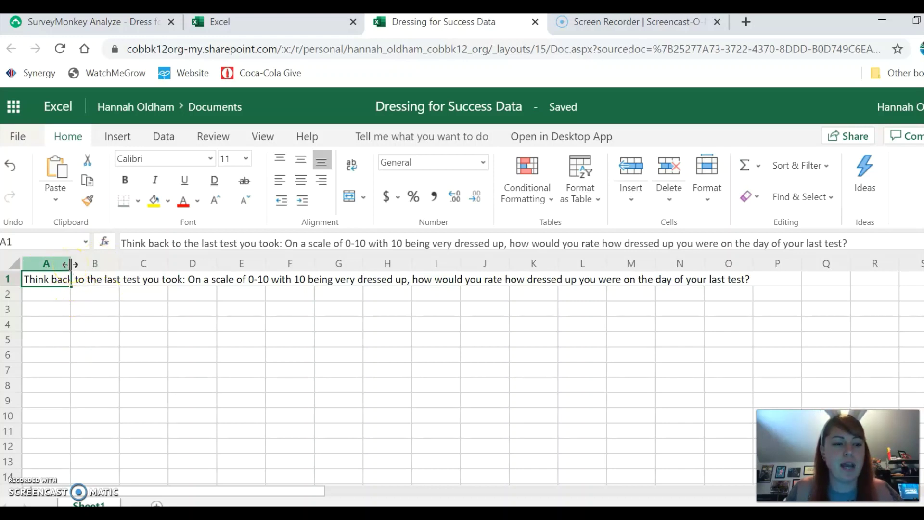
Step: Widen column A to about three times its width and check how far the question in A1 overflows into neighbouring cells
drag(70, 264, 165, 298)
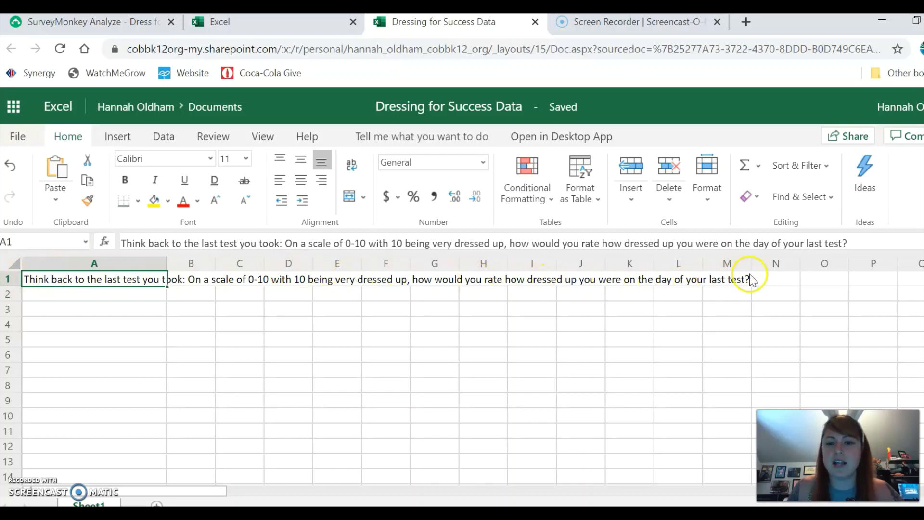
click(200, 281)
click(231, 283)
click(279, 283)
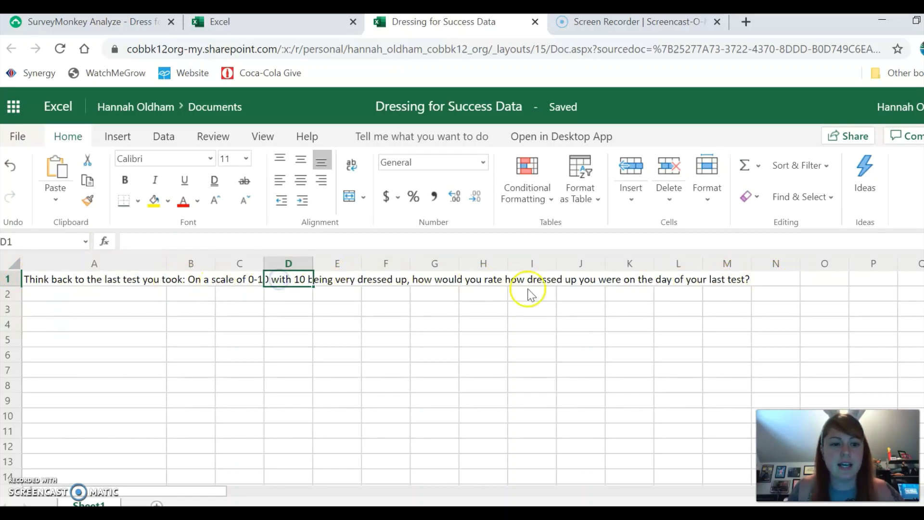
click(101, 281)
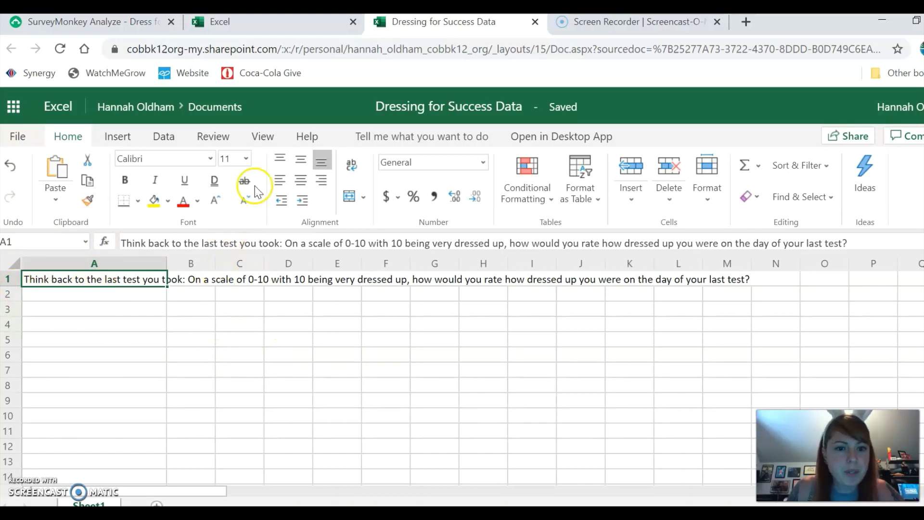
Step: Wrap the question text in cell A1 and centre it horizontally
click(351, 166)
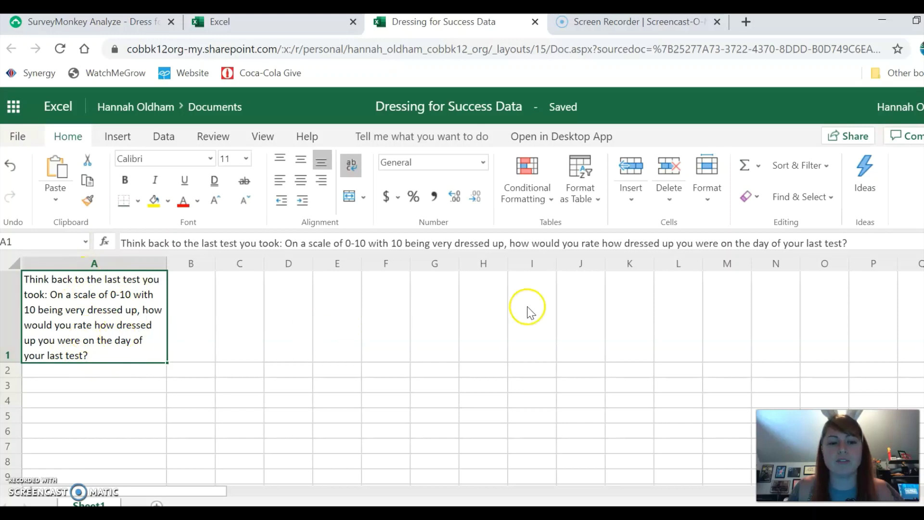
scroll(865, 317, down, 1)
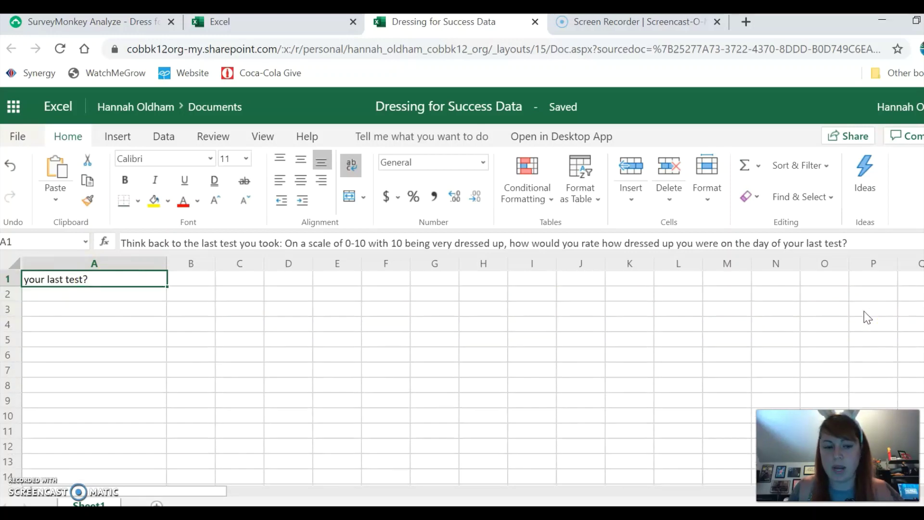
scroll(532, 320, up, 1)
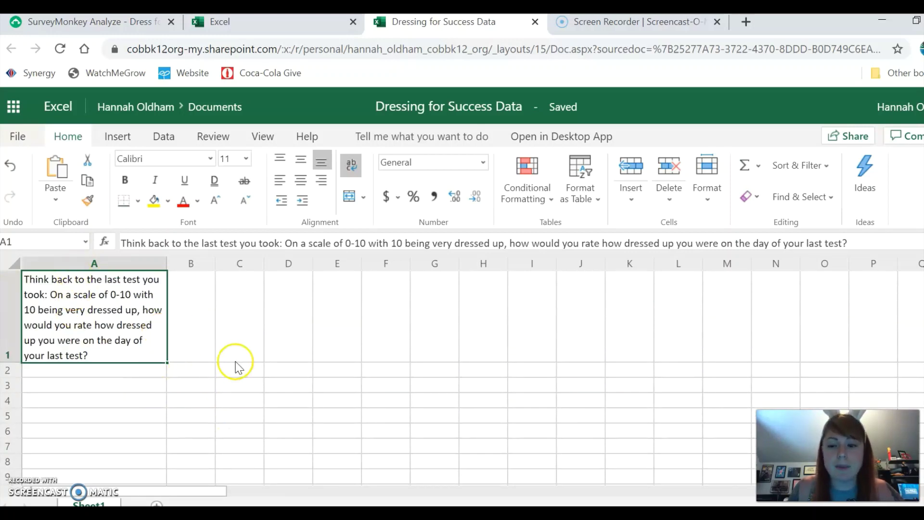
click(349, 194)
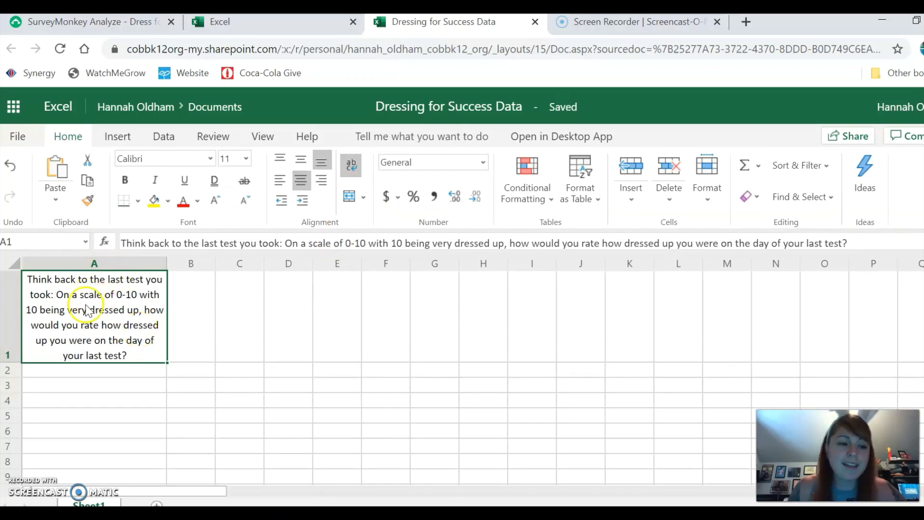
Step: Select cell B1 and move the Excel start page's browser tab behind the others, so the workbook sits beside SurveyMonkey
click(190, 321)
click(214, 24)
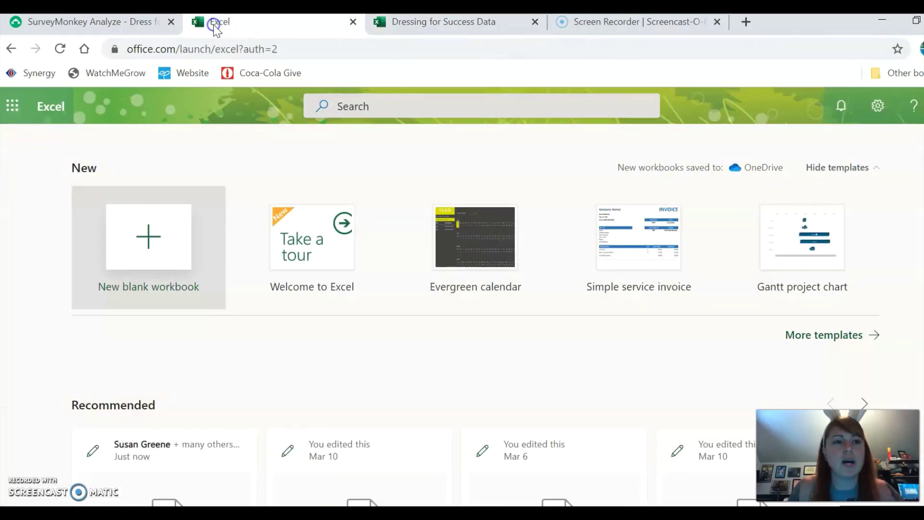
click(353, 21)
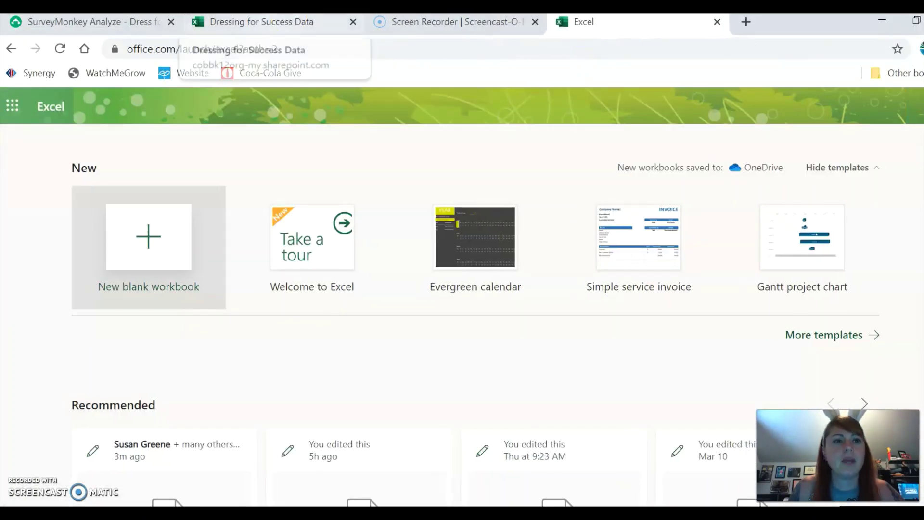
click(284, 25)
Step: Copy the text of question Q2, "What grade did you get on that test?", from SurveyMonkey into cell B1 of the workbook
click(87, 22)
scroll(380, 279, down, 2)
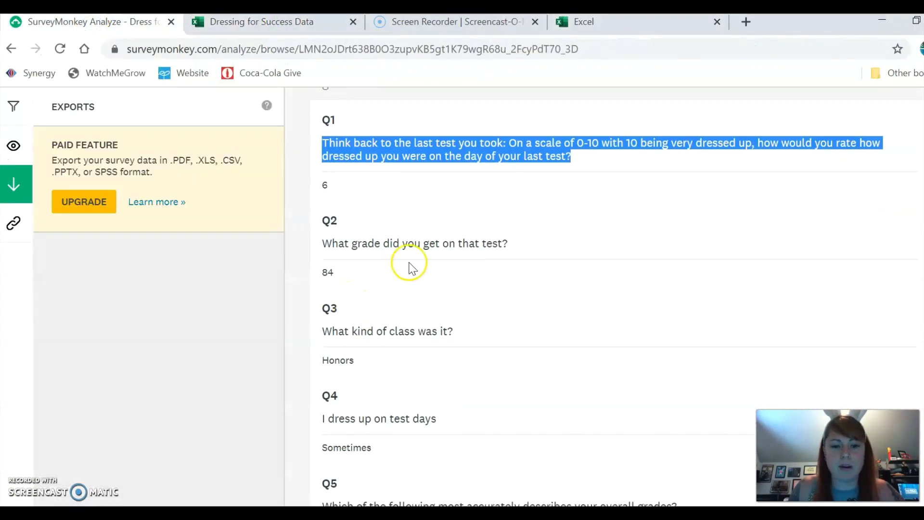
drag(532, 246, 393, 247)
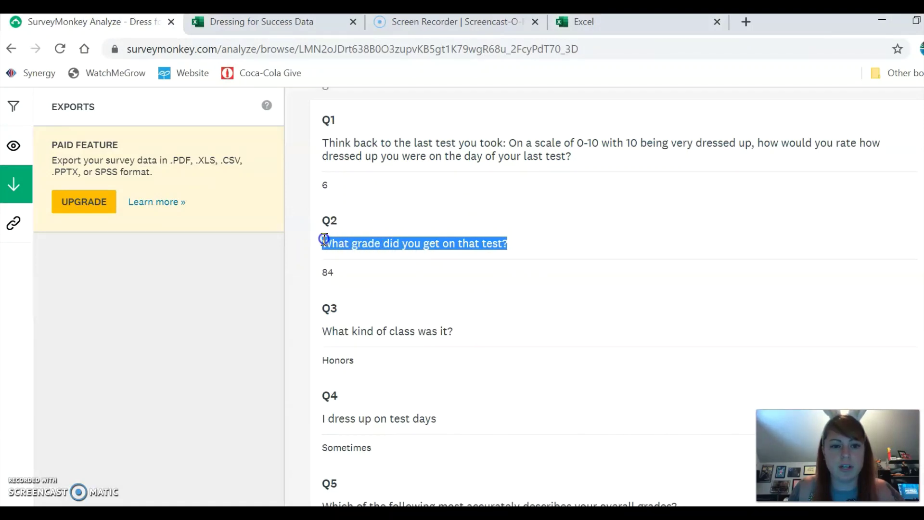
click(306, 22)
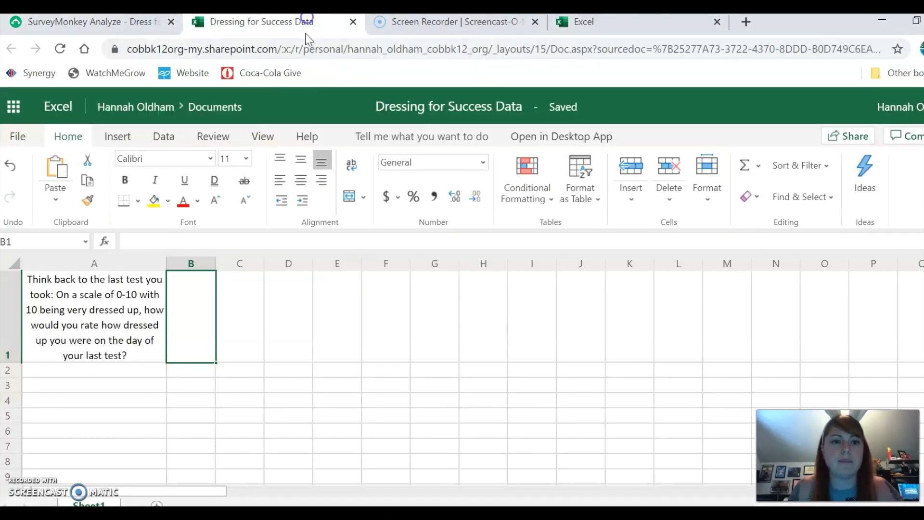
text(What grade did you get on that test?)
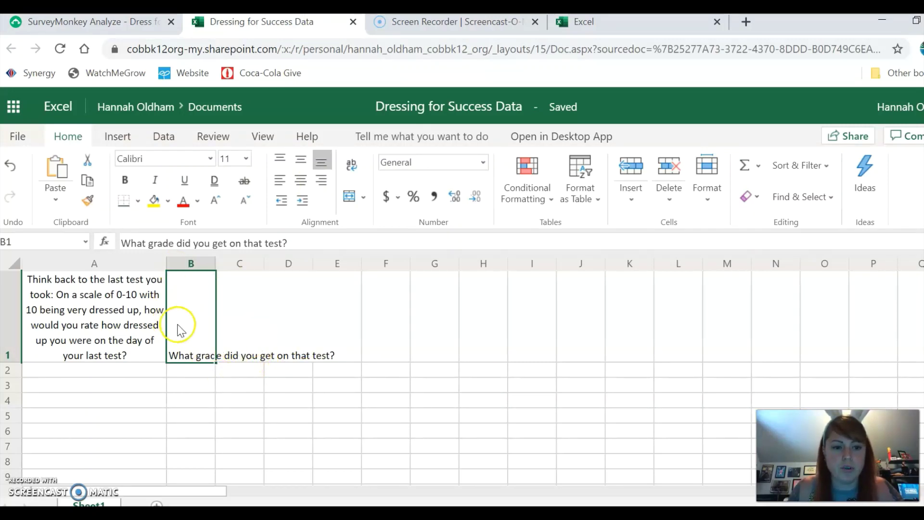
Step: Wrap and horizontally centre the question in cell B1, and widen column B slightly so the text fits on three lines
click(352, 169)
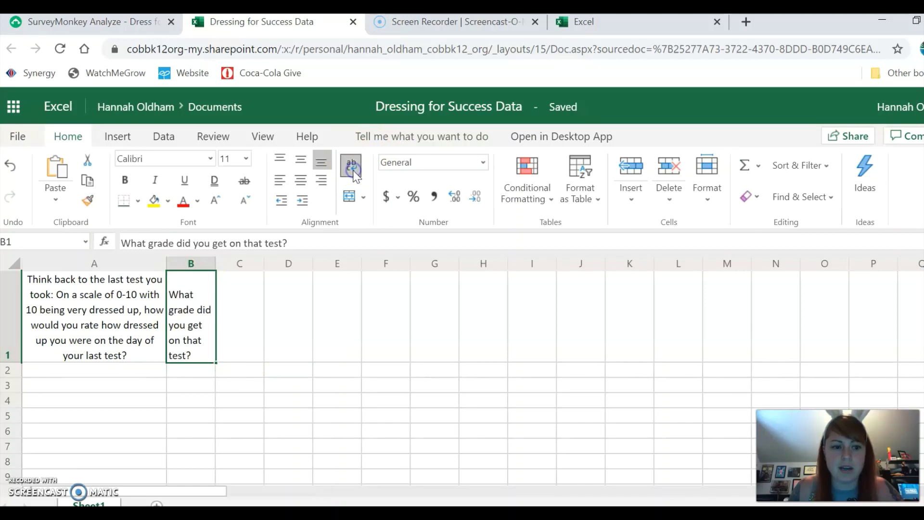
click(351, 195)
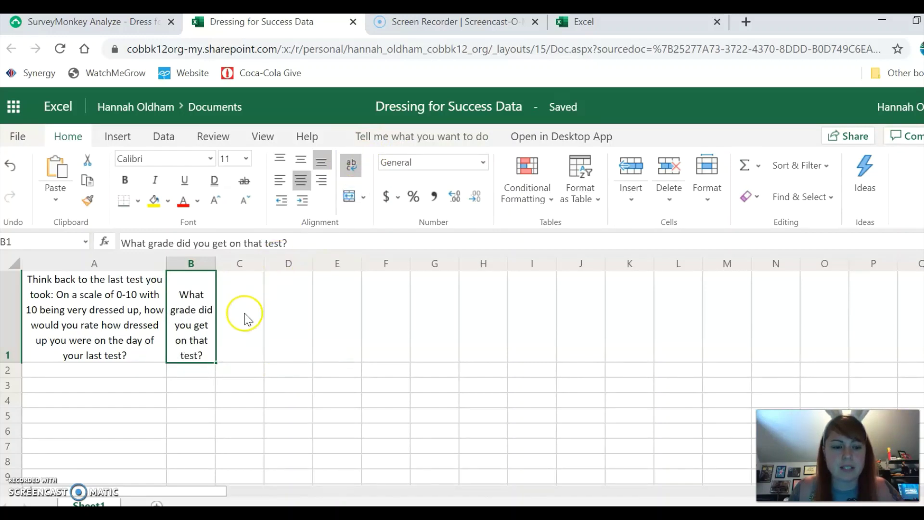
click(214, 260)
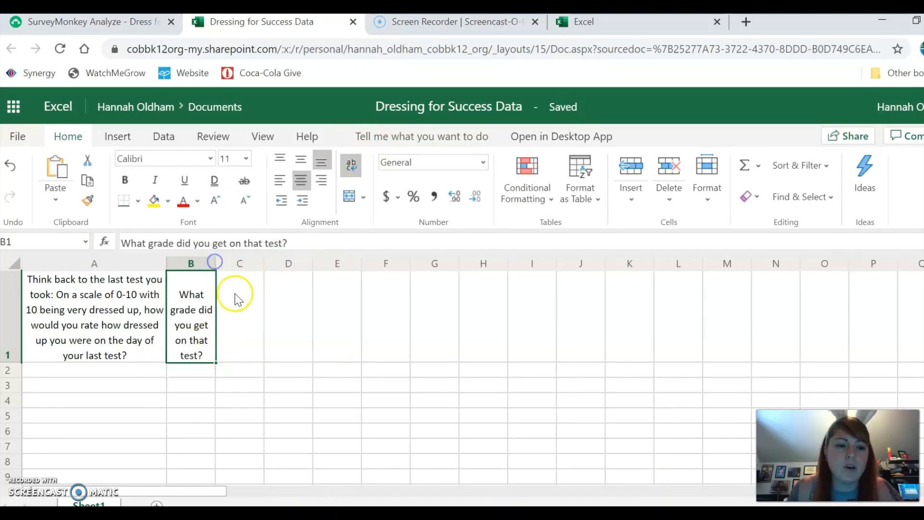
drag(215, 263, 233, 274)
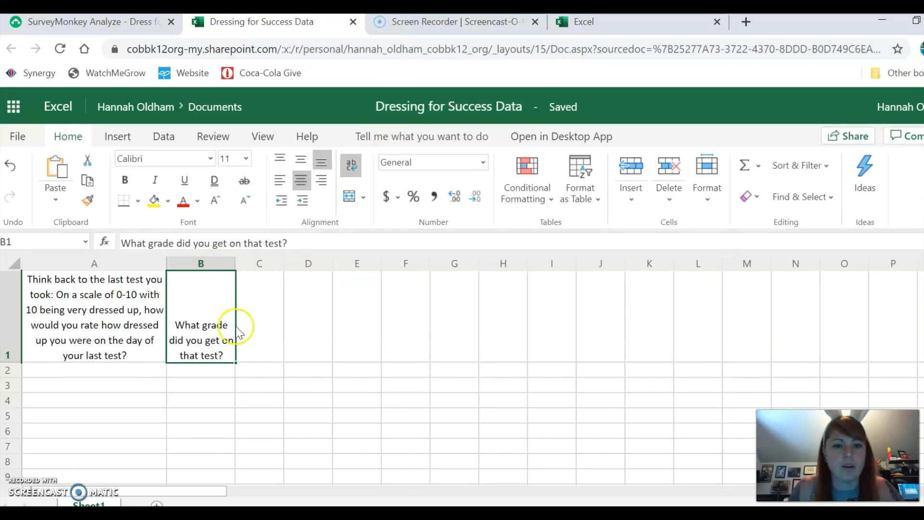
click(260, 315)
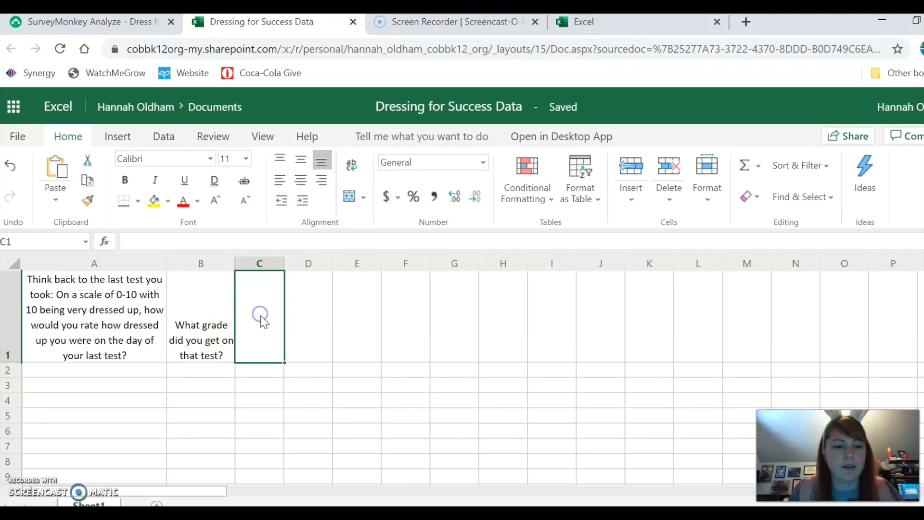
Step: Align the question texts in cells B1 and A1 to the vertical middle
click(227, 309)
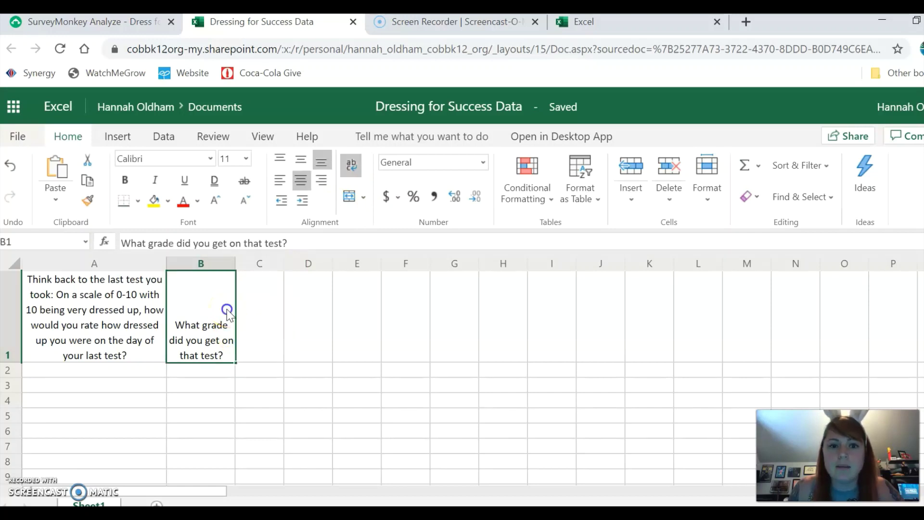
click(304, 158)
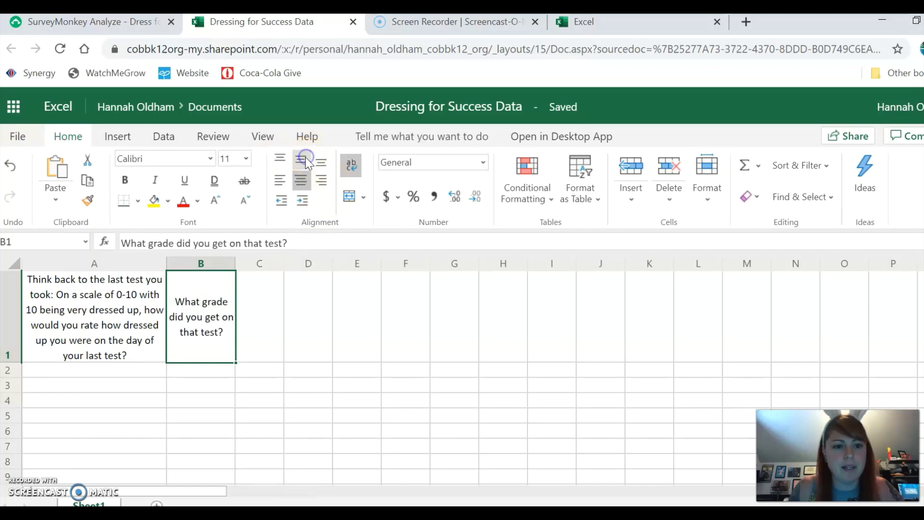
click(321, 160)
click(303, 158)
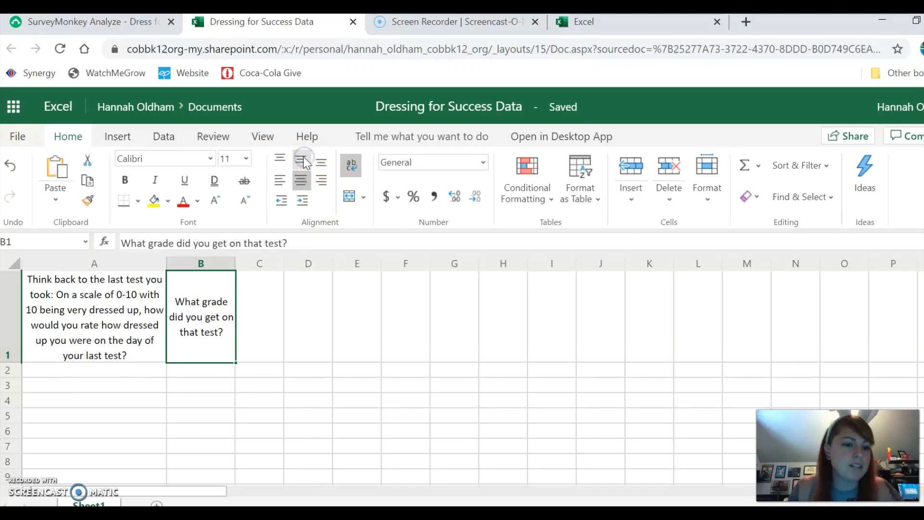
click(159, 301)
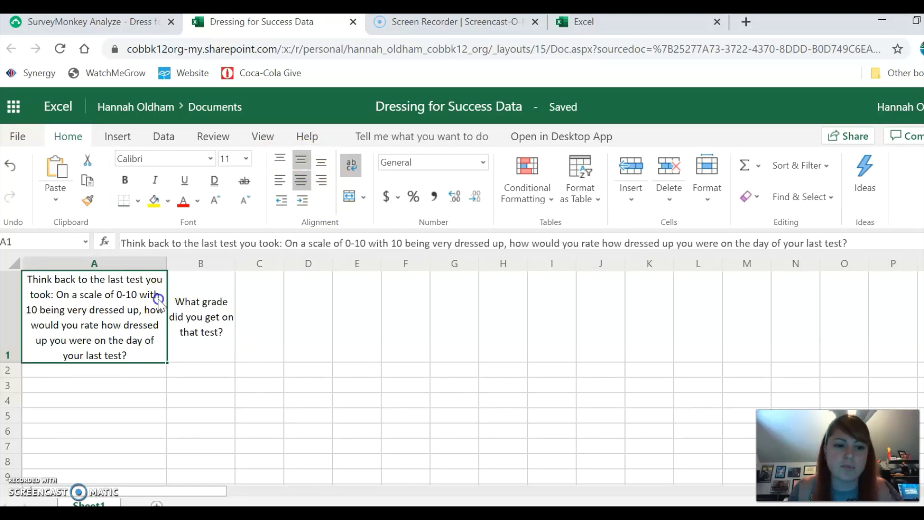
Step: Copy the text of question Q3, "What kind of class was it?", from SurveyMonkey into cell C1 of the workbook
click(278, 313)
click(129, 23)
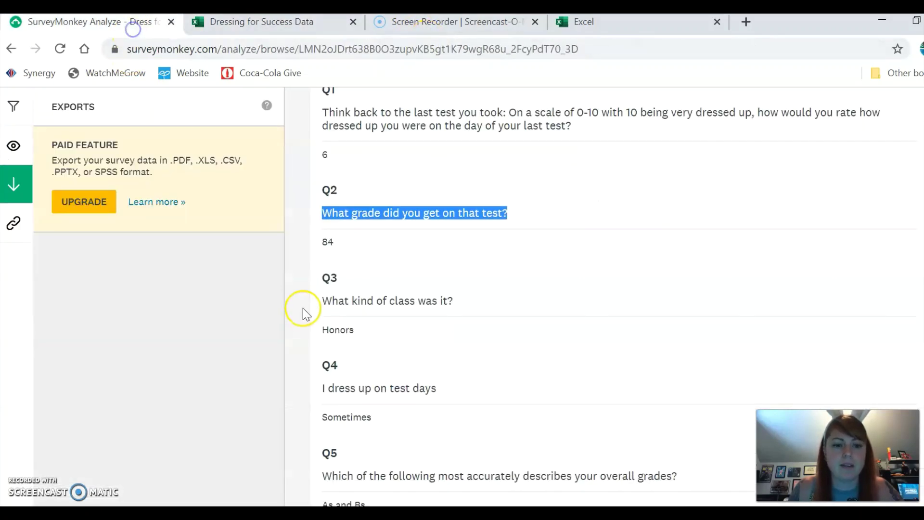
drag(497, 265, 322, 256)
key(ctrl+c)
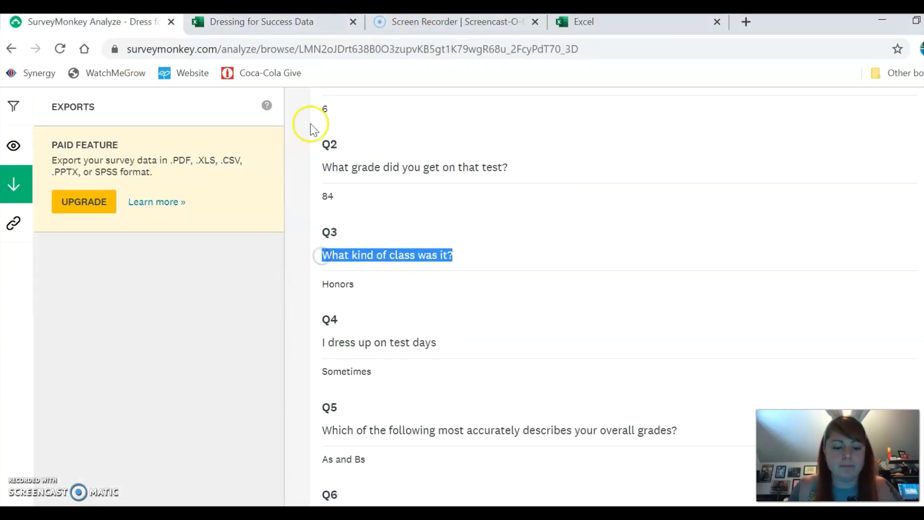
click(288, 23)
key(ctrl+v)
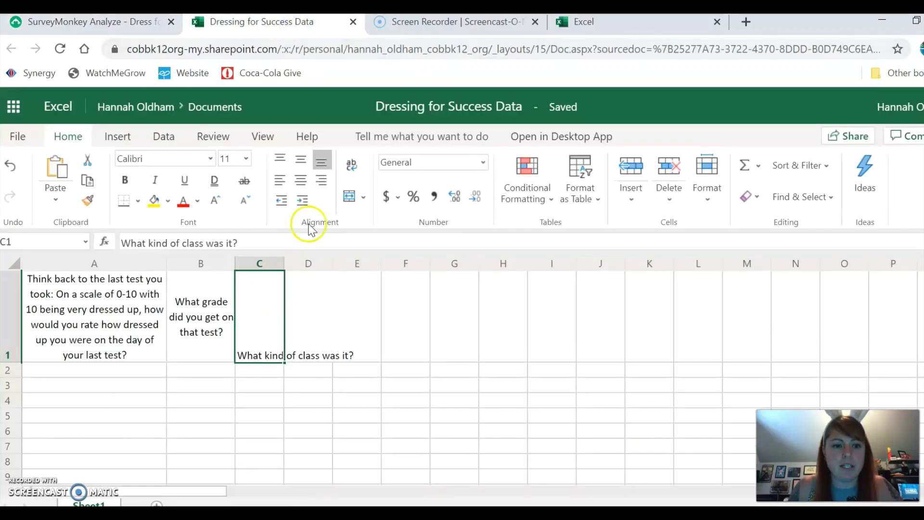
Step: Wrap the question text in cell C1 and centre it both vertically and horizontally
click(351, 165)
click(299, 158)
click(300, 180)
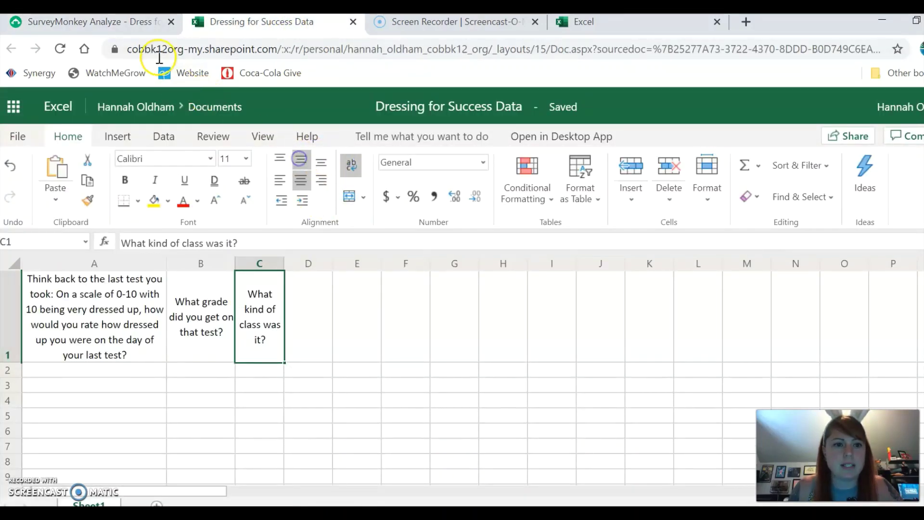
Step: Copy question Q4, "I dress up on test days", from SurveyMonkey into cell D1 of the workbook, wrapped and horizontally centred
click(146, 21)
drag(437, 342, 341, 346)
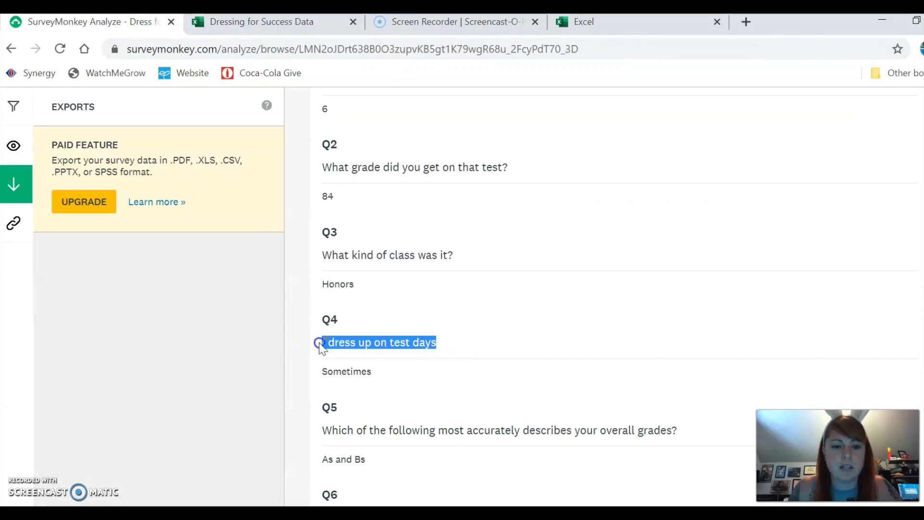
click(279, 21)
click(312, 293)
text(I dress up on test days)
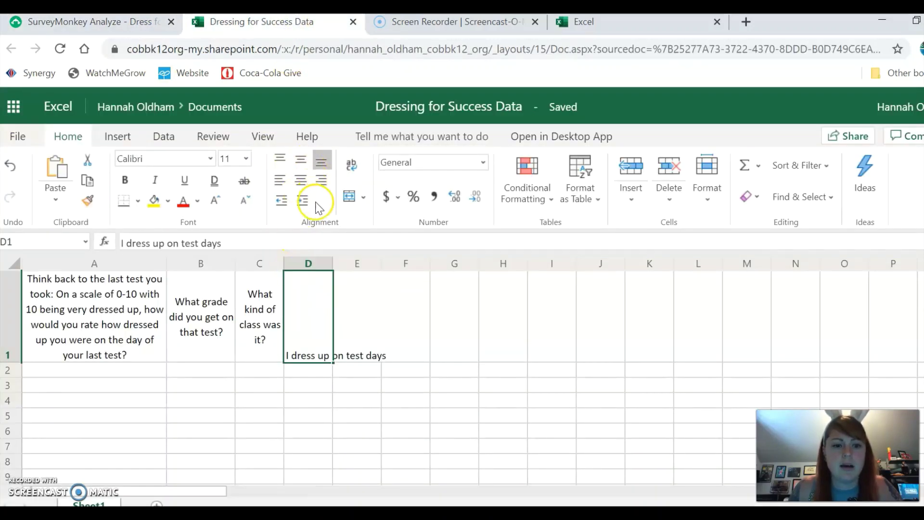
click(351, 165)
Step: Copy question Q5, "Which of the following most accurately describes your overall grades?", from SurveyMonkey into cell E1 of the workbook
click(347, 299)
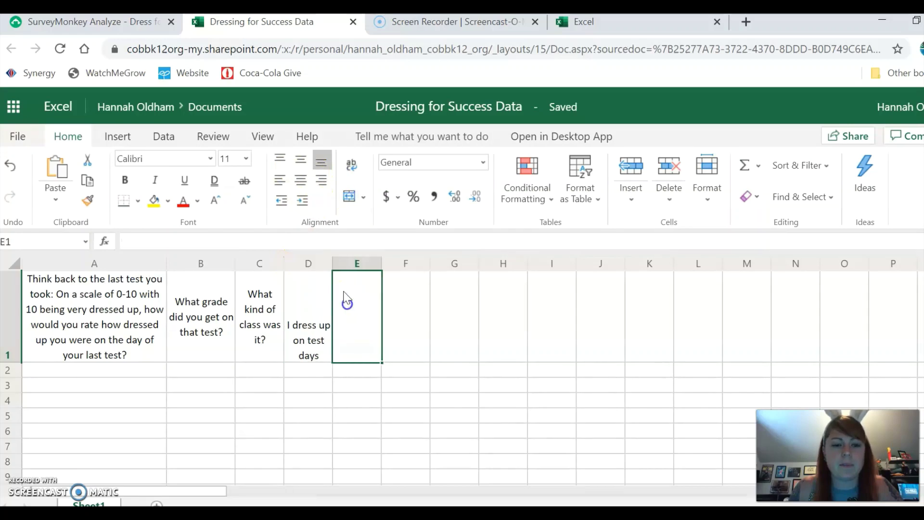
click(128, 21)
scroll(513, 332, down, 3)
drag(688, 279, 325, 275)
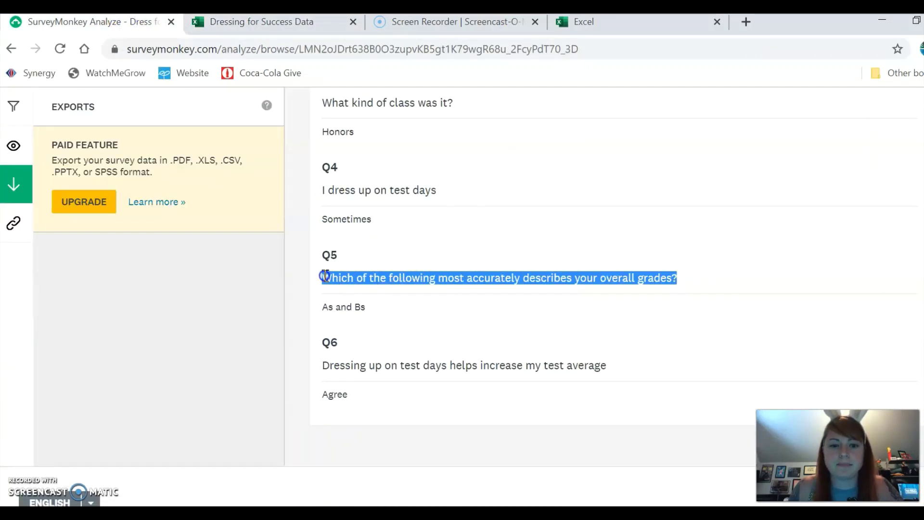
key(ctrl+c)
click(308, 22)
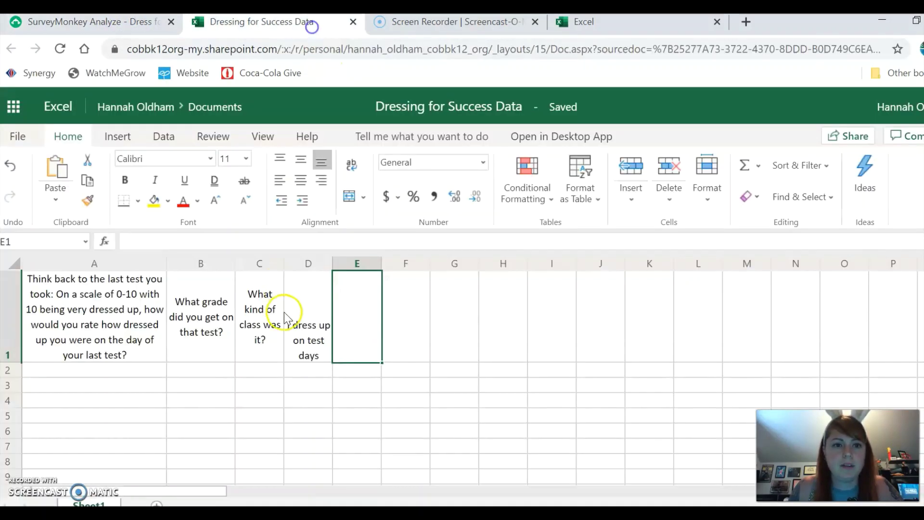
click(355, 315)
key(ctrl+v)
Step: Wrap the question text in cell E1 and centre it both vertically and horizontally
click(300, 160)
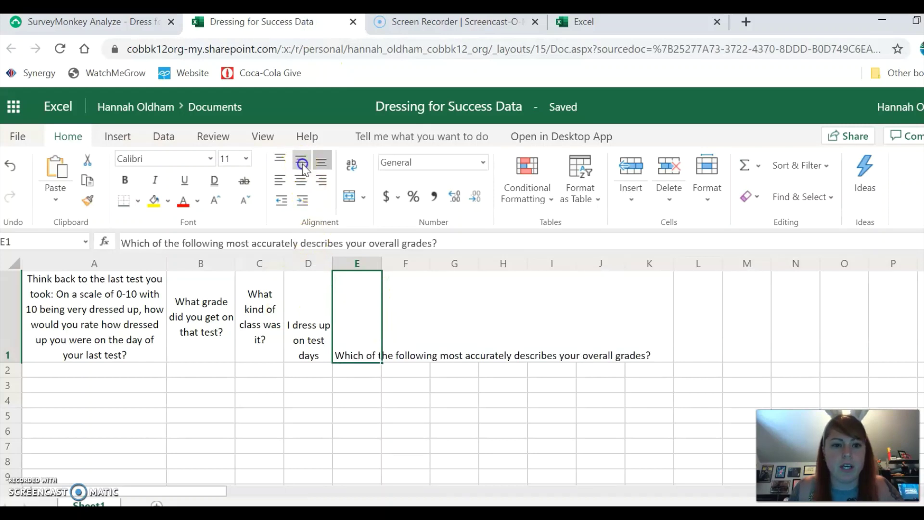
click(347, 196)
click(352, 164)
click(353, 163)
Step: Align the question in cell D1 to the vertical middle, and widen column E so its question fits on five lines
click(313, 326)
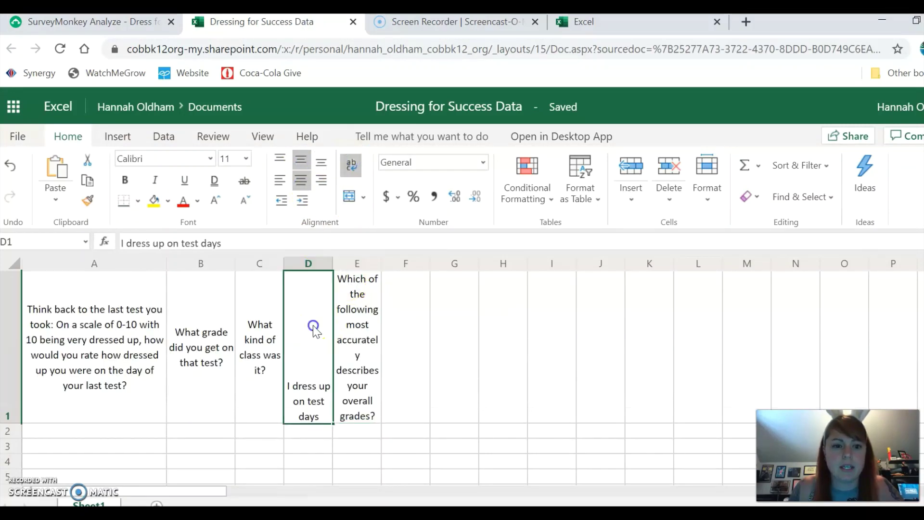
click(302, 159)
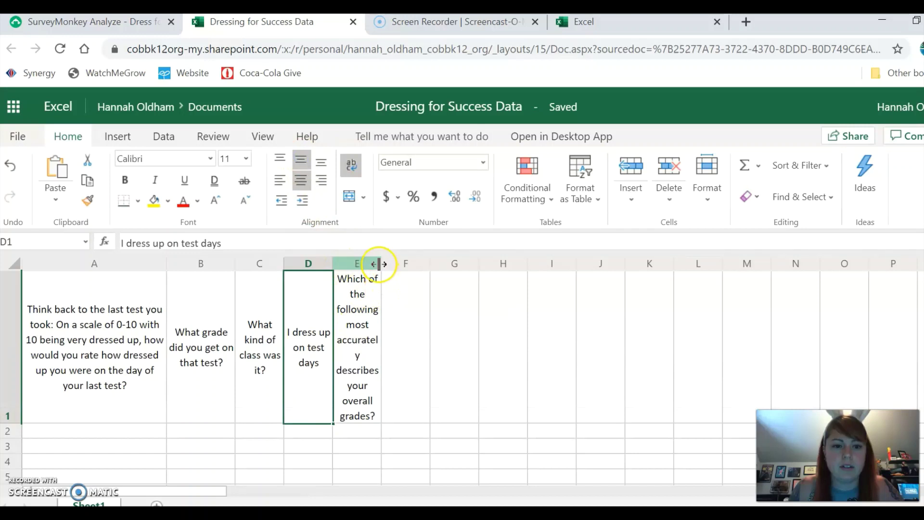
drag(381, 263, 416, 284)
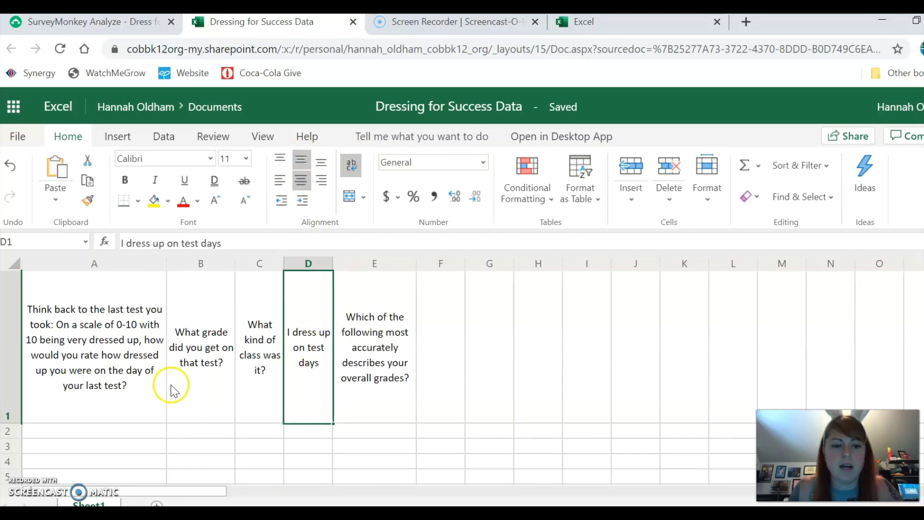
Step: Align the question headers in cells A1 through E1 to the bottom of their cells
click(122, 353)
click(321, 162)
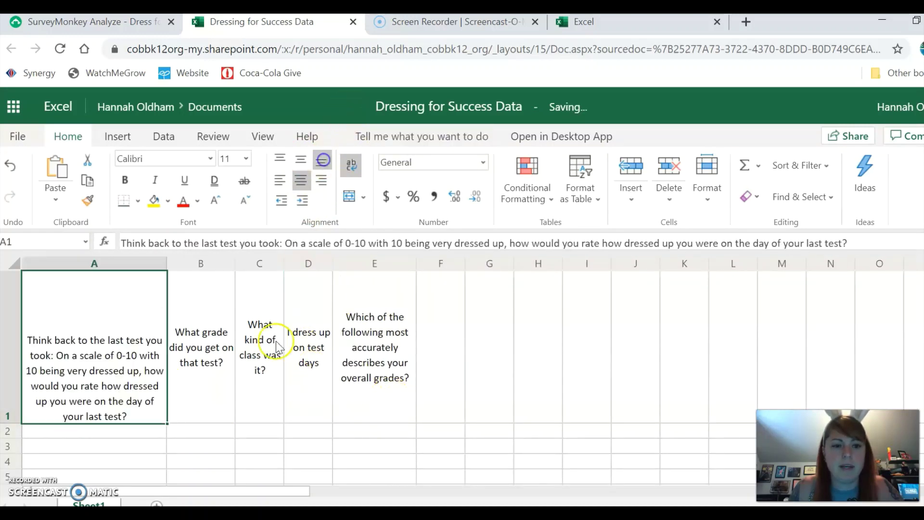
click(215, 347)
click(323, 159)
click(260, 313)
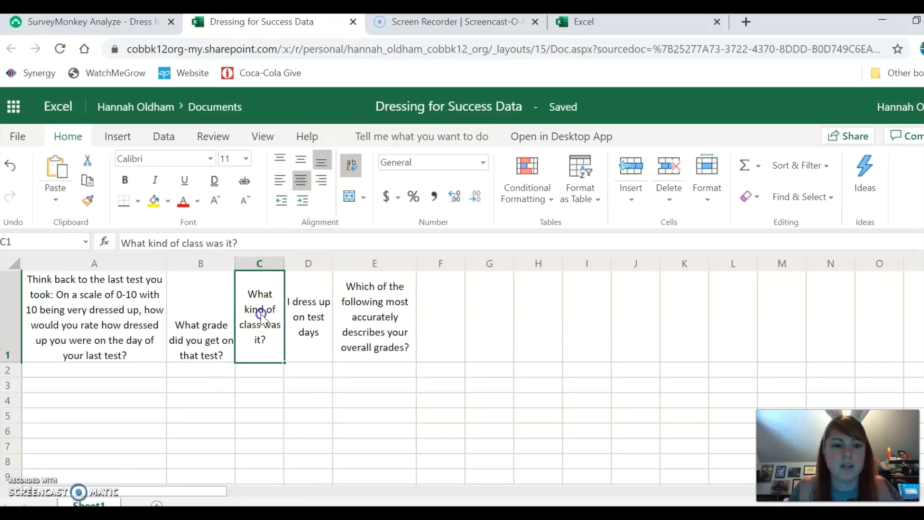
click(323, 159)
click(327, 306)
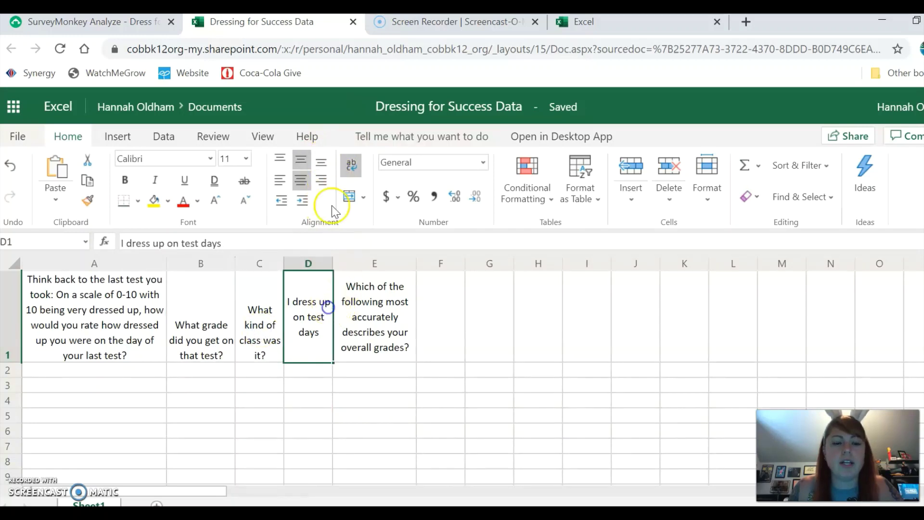
click(322, 164)
click(377, 332)
click(322, 161)
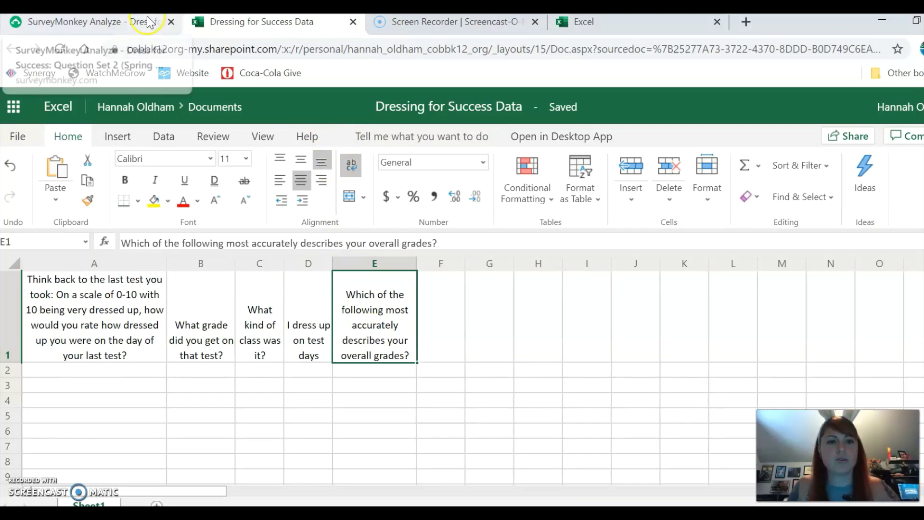
Step: Copy question Q6, "Dressing up on test days helps increase my test average", from SurveyMonkey into cell F1 of the workbook
click(125, 22)
drag(607, 314, 335, 313)
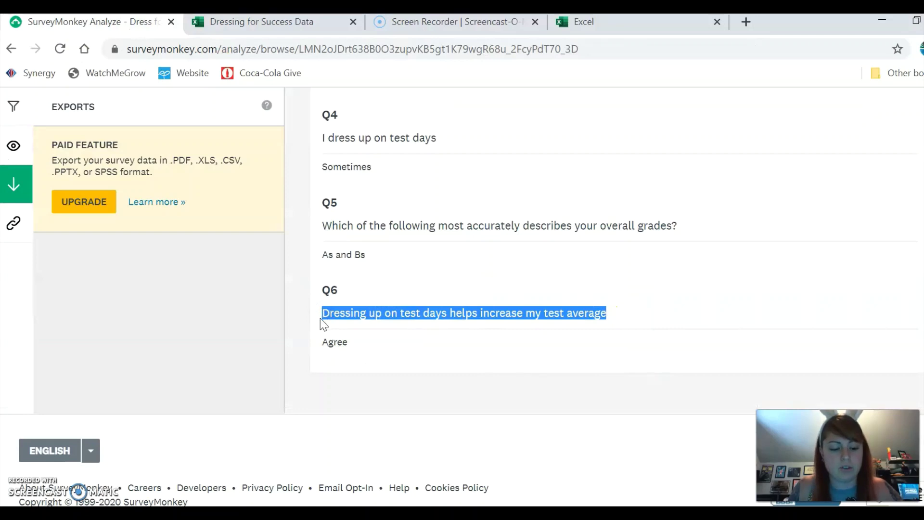
key(ctrl+c)
click(260, 21)
click(443, 310)
key(ctrl+v)
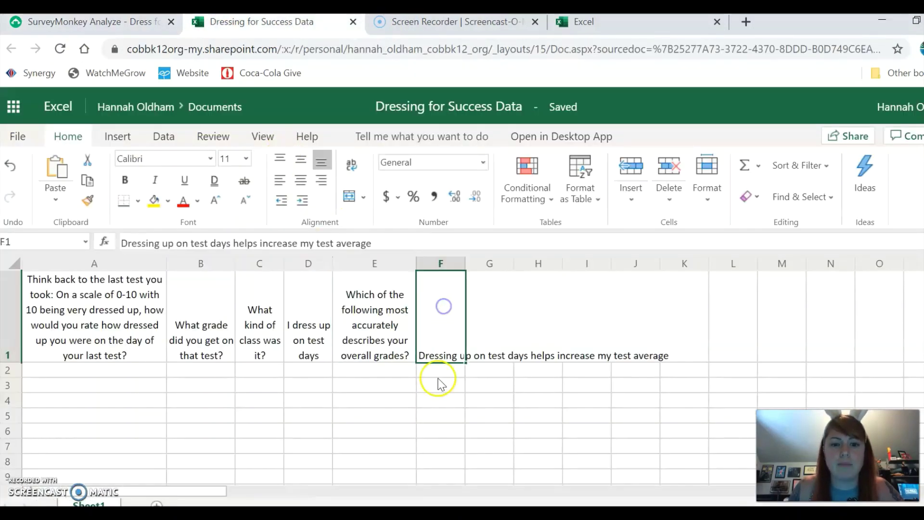
Step: Wrap and horizontally centre the question in cell F1, and widen column F so the text fits on four lines
click(351, 164)
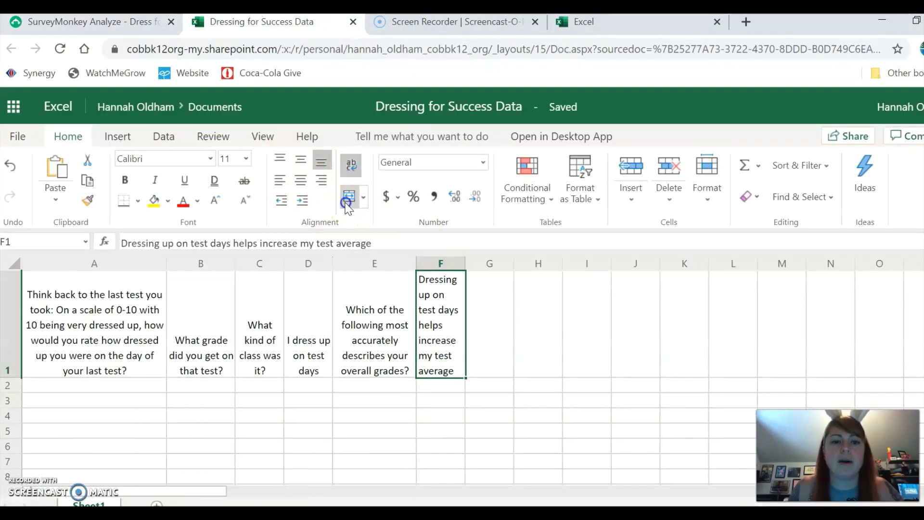
drag(465, 263, 491, 278)
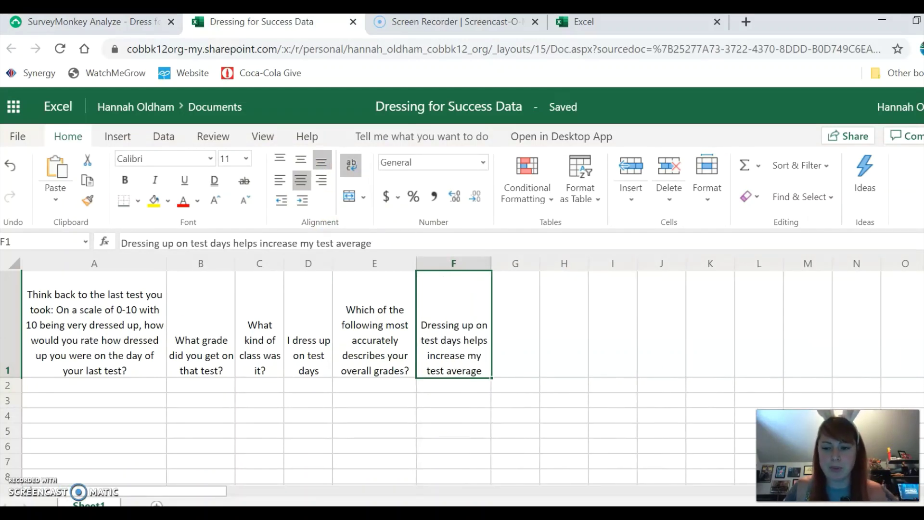
click(88, 329)
Step: Enter the respondent's Q1 and Q2 answers from SurveyMonkey in row 2: 6 in cell A2 and 84 in cell B2
click(132, 386)
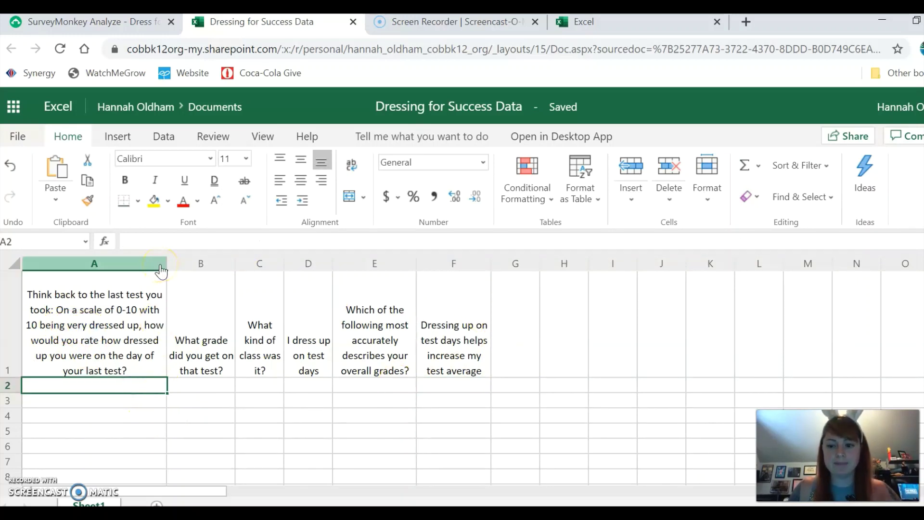
click(106, 25)
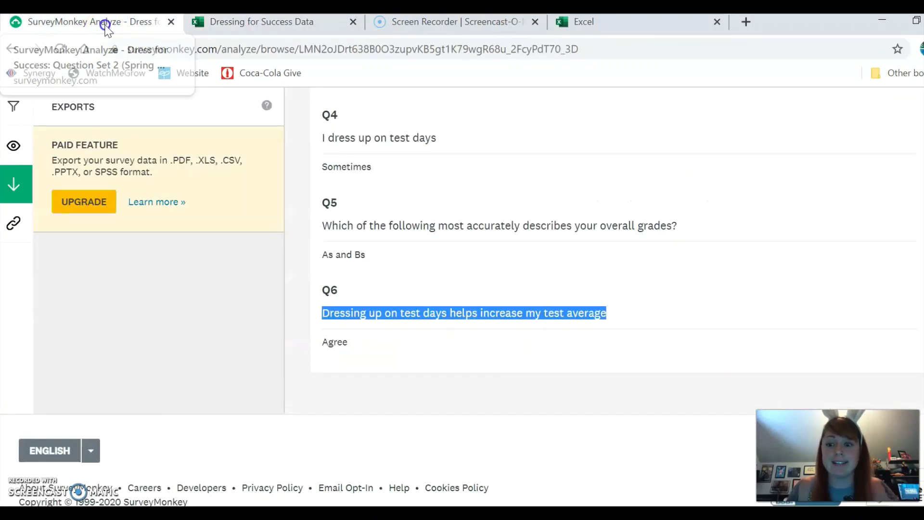
scroll(294, 197, up, 10)
scroll(404, 236, down, 4)
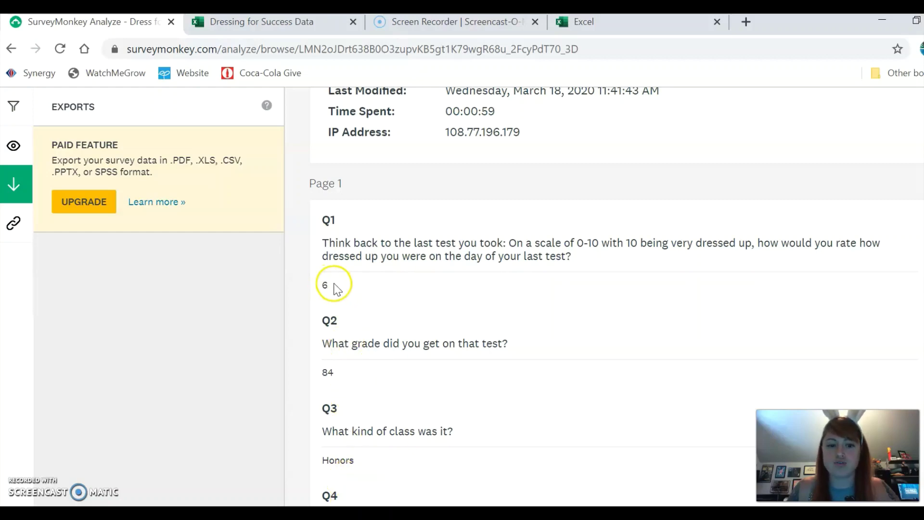
click(283, 23)
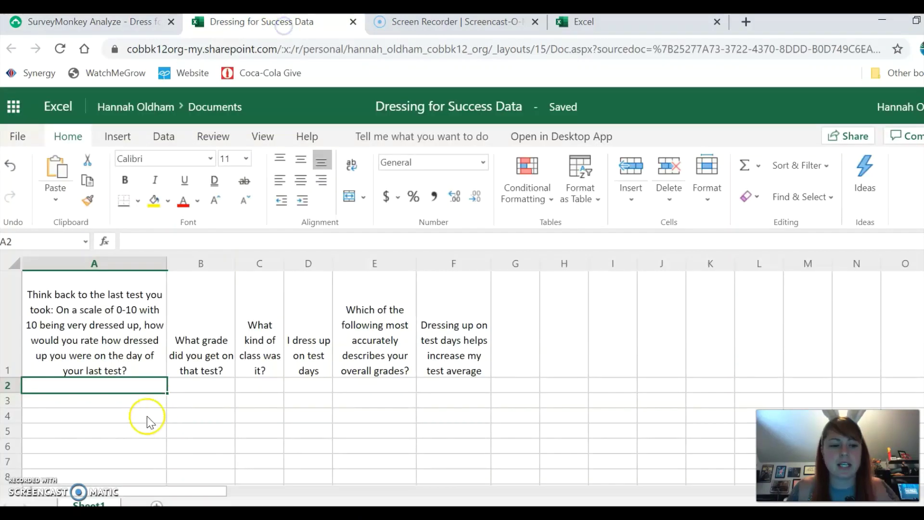
click(111, 24)
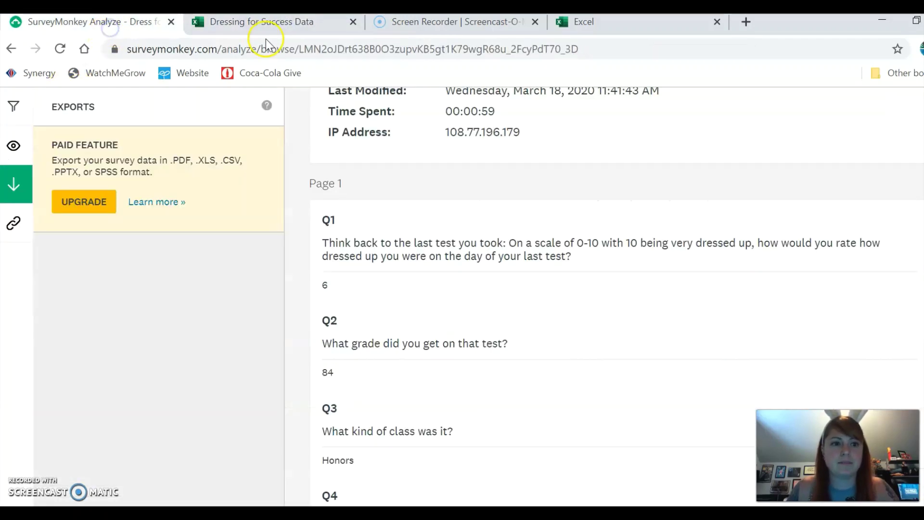
click(268, 34)
click(185, 386)
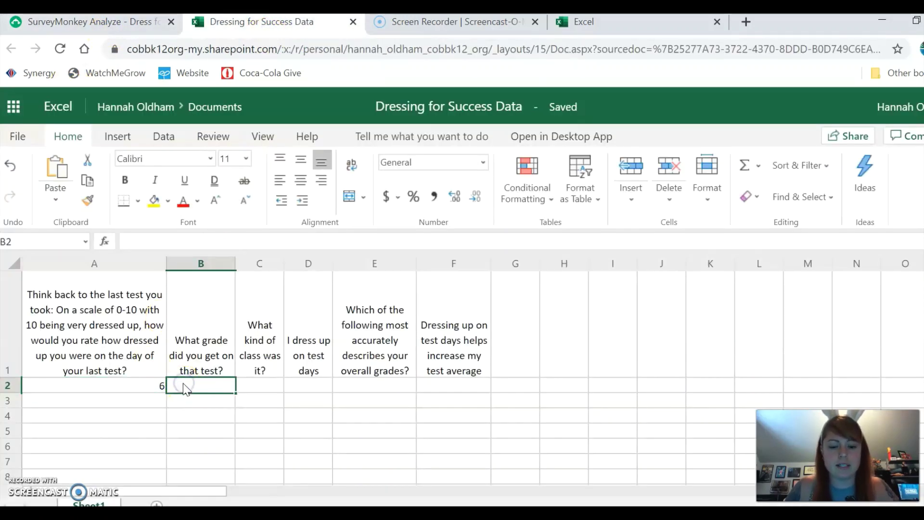
text(84)
Step: Look up the respondent's Q3 answer in SurveyMonkey and enter "Honors" in cell C2 of the workbook
click(144, 22)
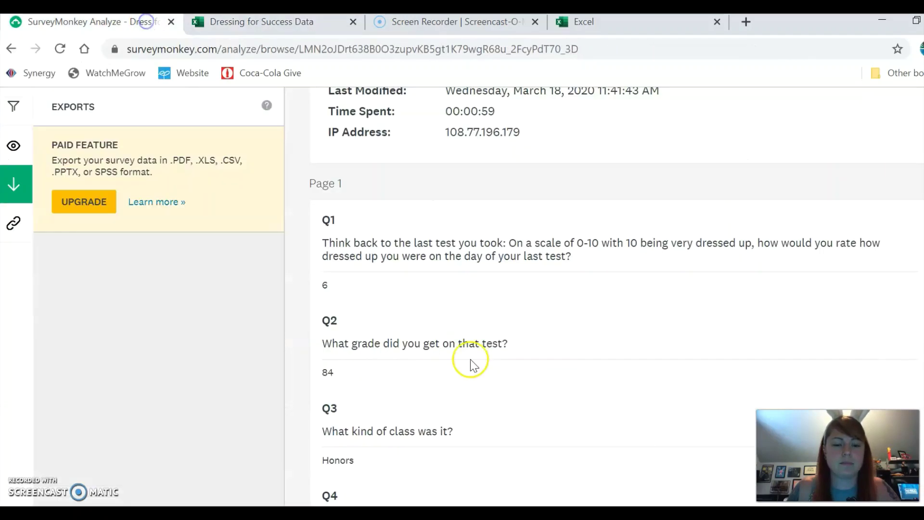
scroll(359, 229, down, 3)
click(290, 24)
click(263, 388)
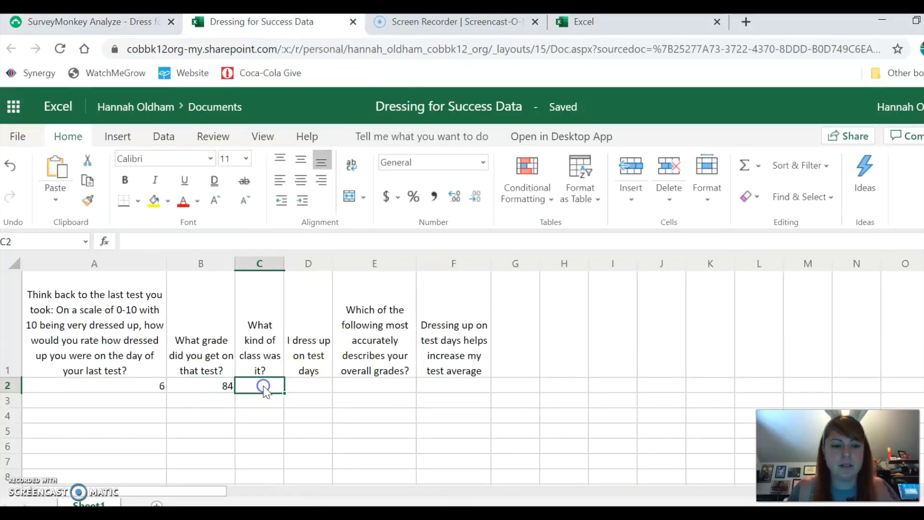
text(Honors)
key(Tab)
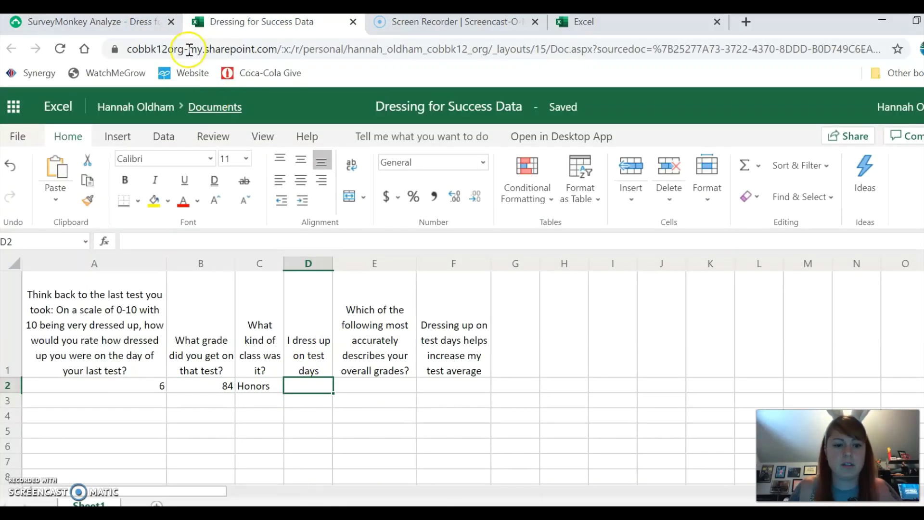
Step: Enter the respondent's Q4 answer from SurveyMonkey, "Sometimes", in cell D2 and widen column D to fit it
click(87, 22)
scroll(442, 346, down, 2)
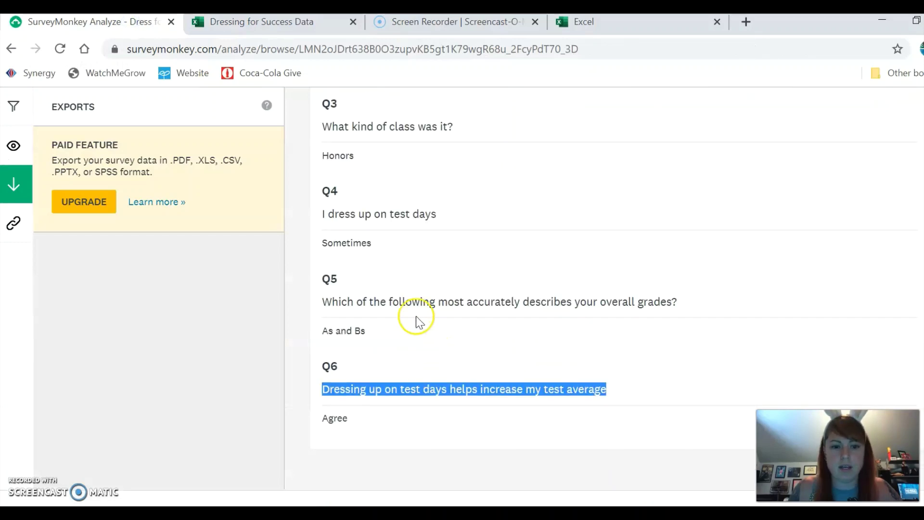
click(270, 24)
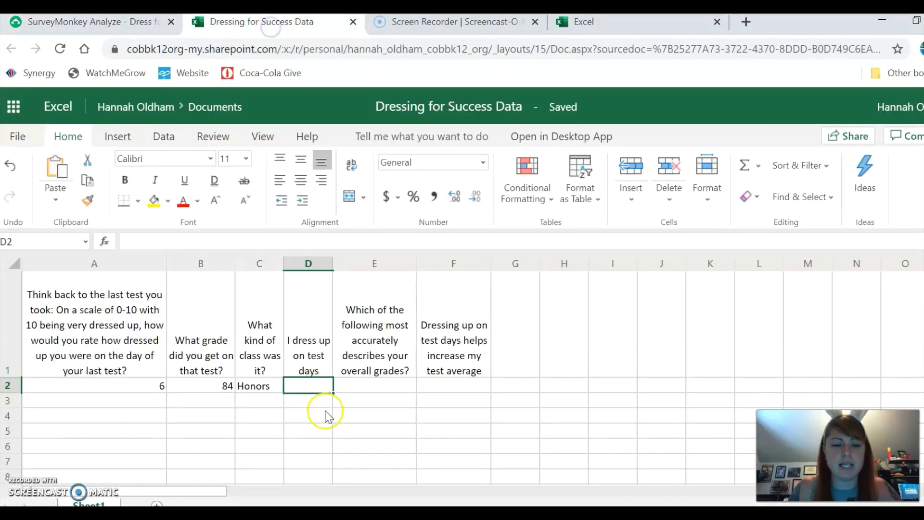
text(Sometimes)
key(Tab)
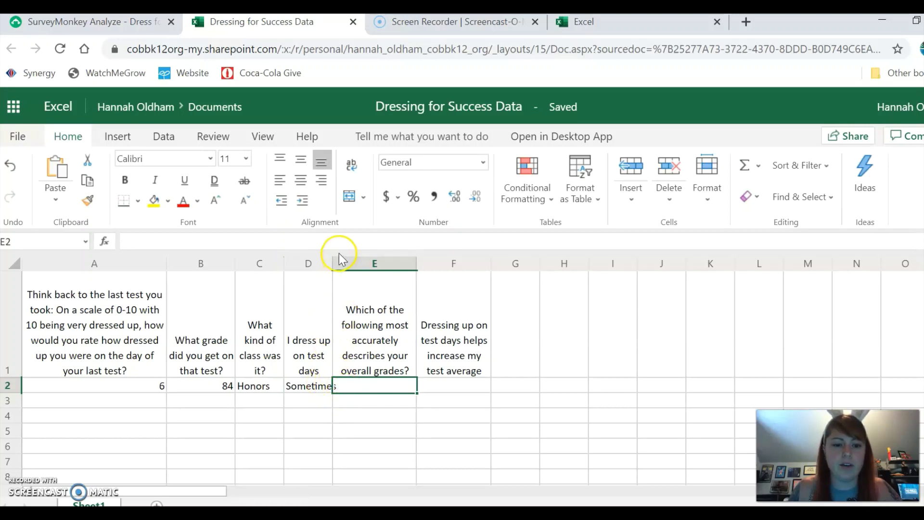
drag(332, 264, 347, 276)
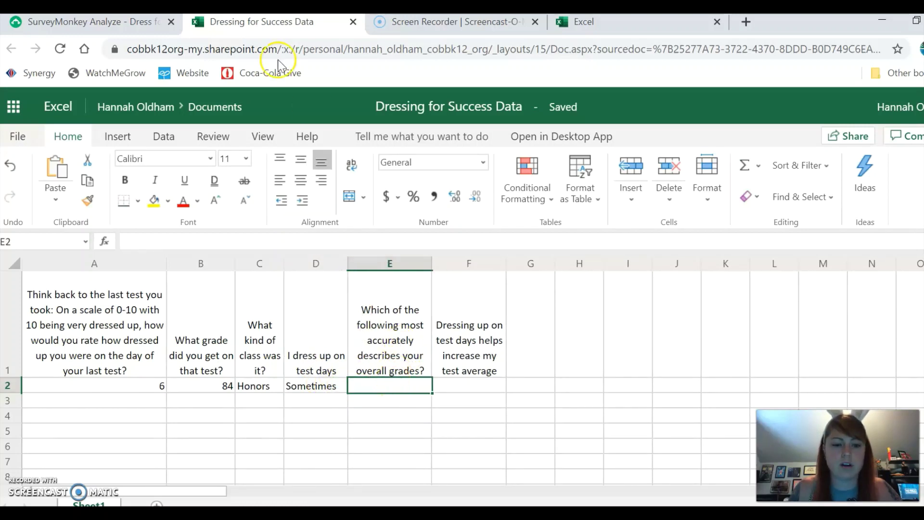
Step: Enter the respondent's Q5 and Q6 answers from SurveyMonkey: "As and Bs" in cell E2 and "Agree" in cell F2
click(155, 25)
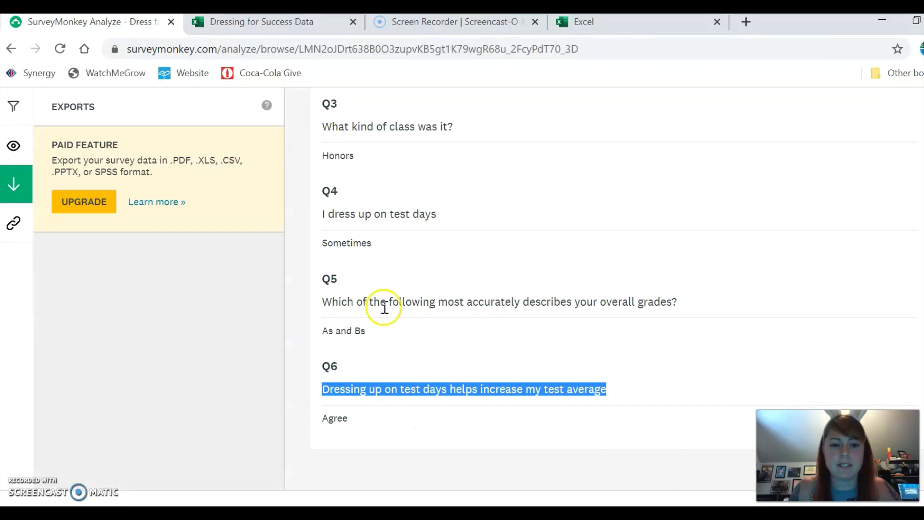
click(294, 22)
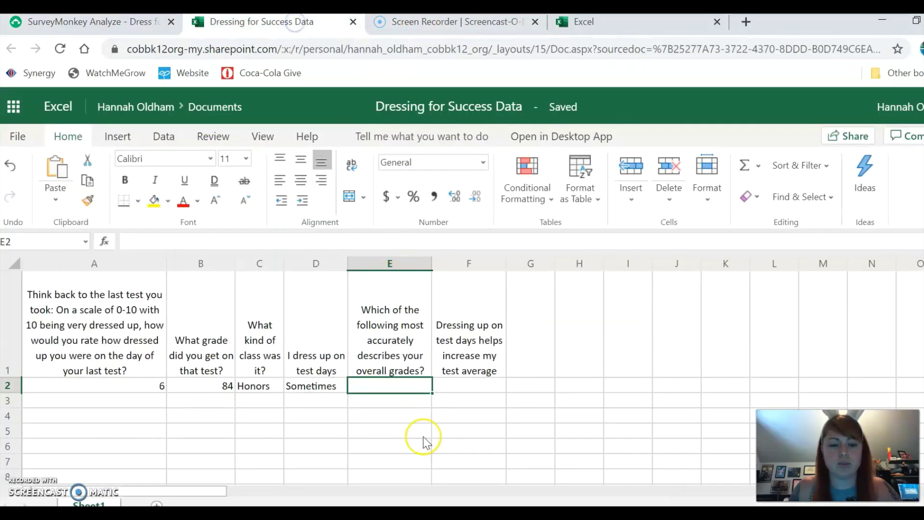
text(As and Bs)
key(Tab)
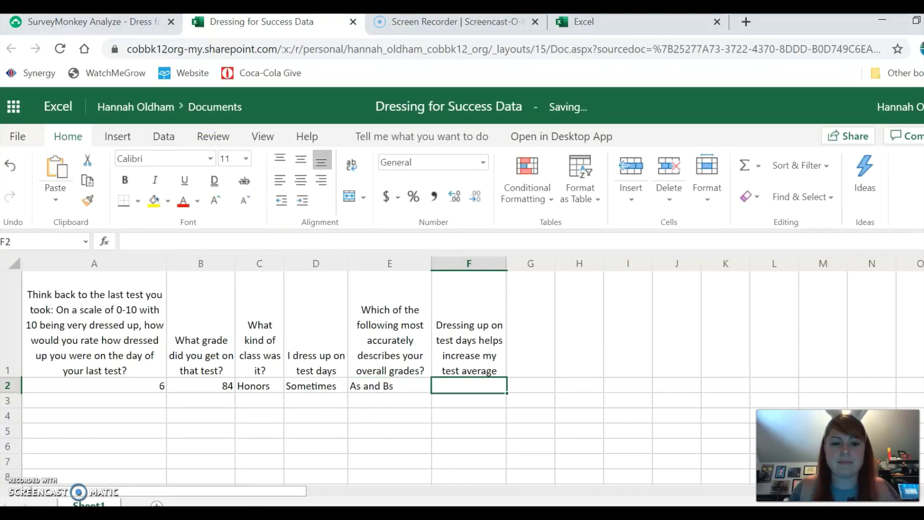
click(96, 22)
click(337, 21)
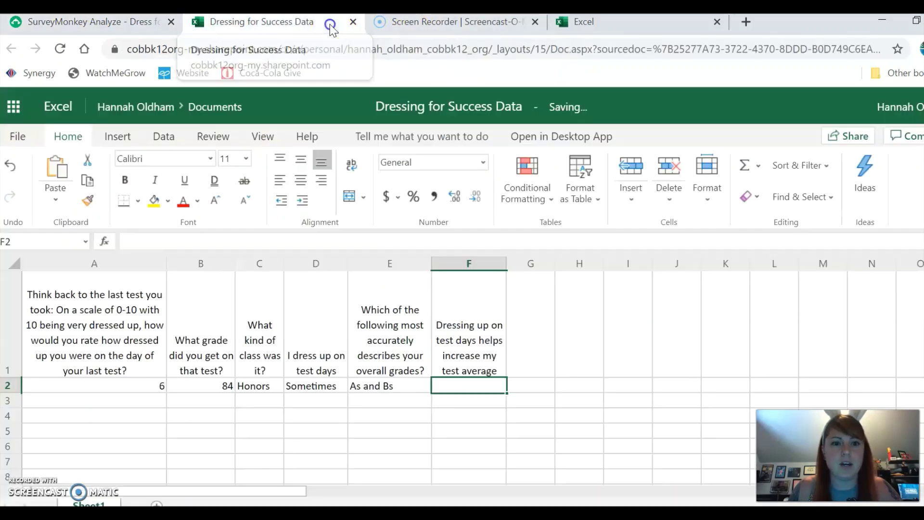
text(Agree)
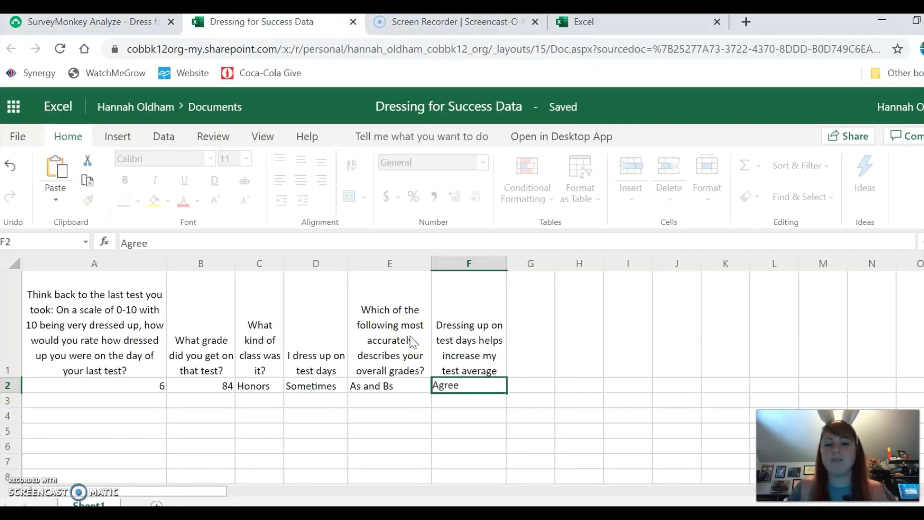
key(Return)
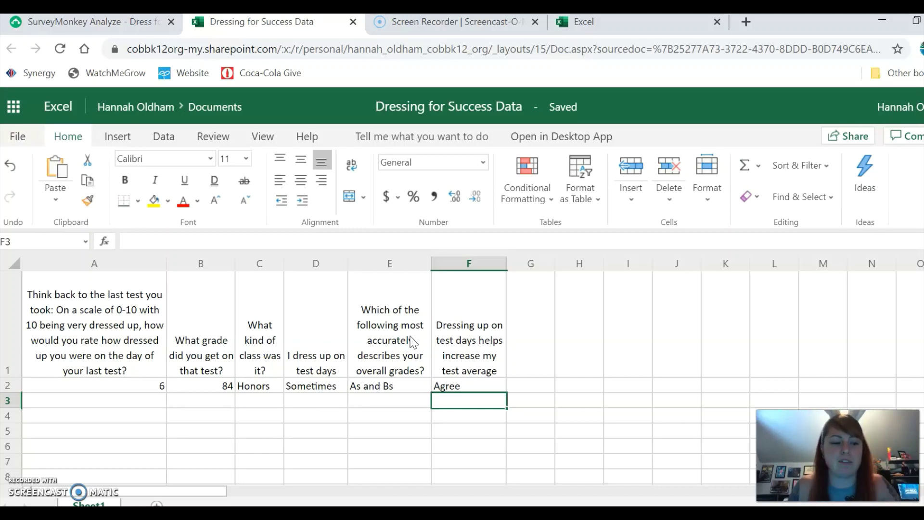
Step: Return to cell A3, the start of the row for the next response
key(Left)
key(Left)
key(Left)
key(Left)
key(Left)
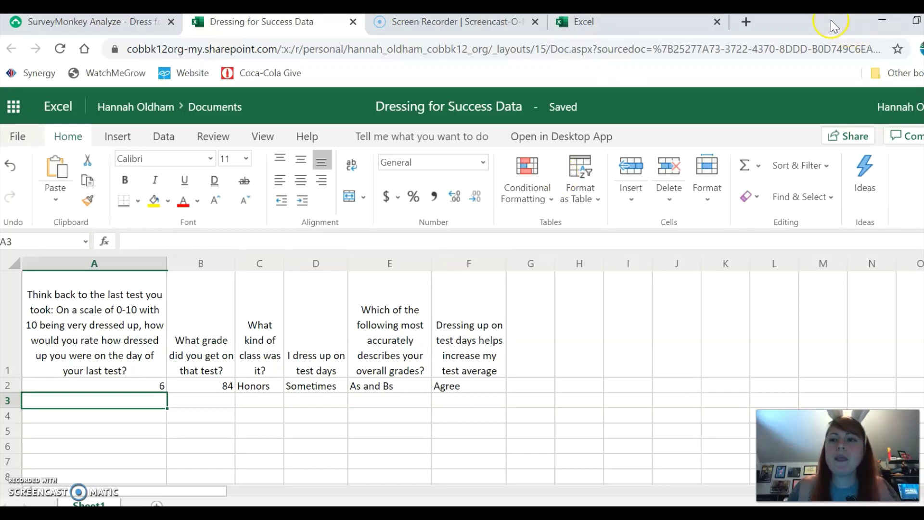
Step: Detach the Dressing for Success Data workbook into its own browser window and restore that window to a smaller size
click(159, 21)
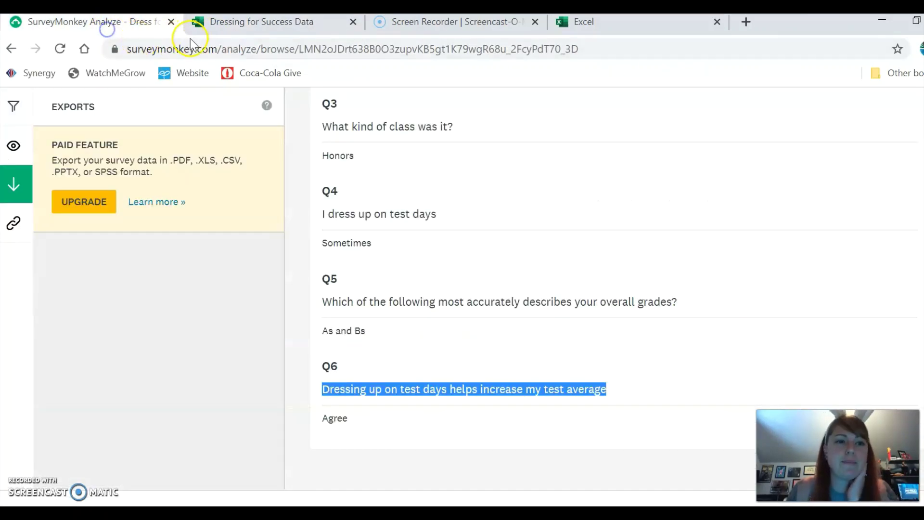
click(241, 21)
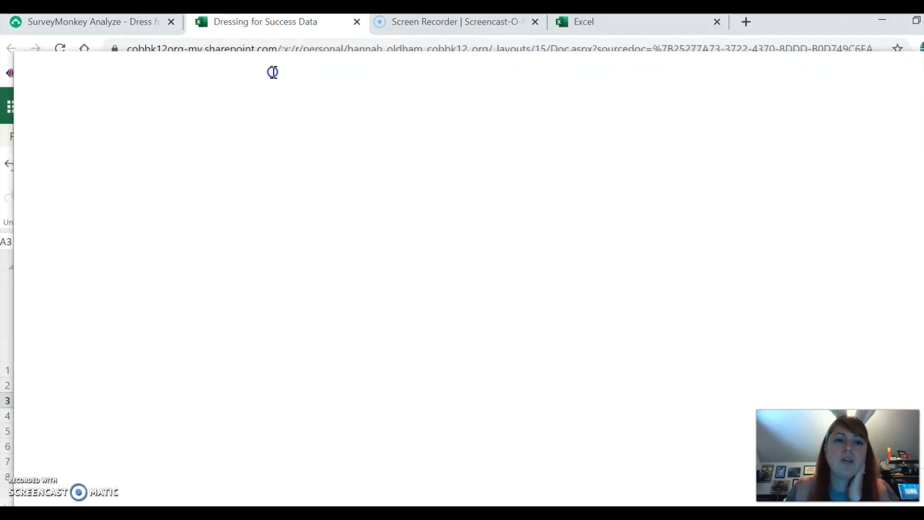
drag(273, 72, 414, 85)
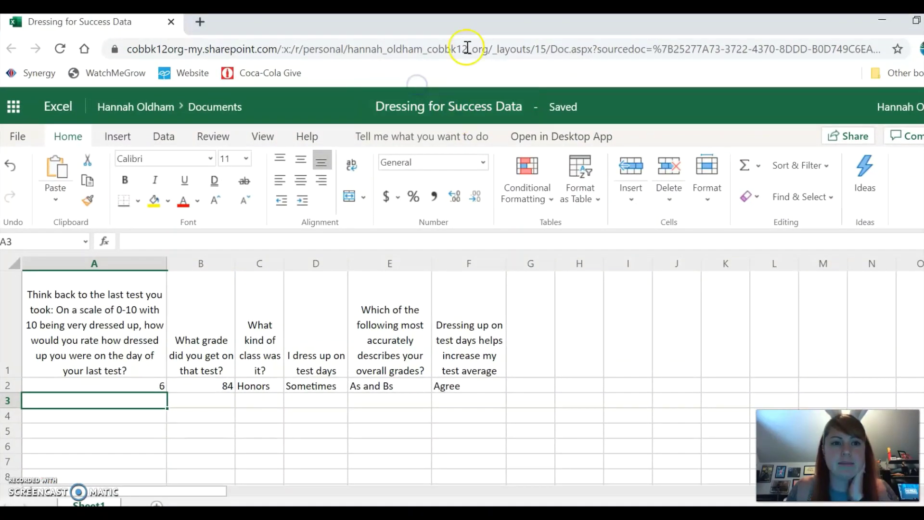
click(915, 20)
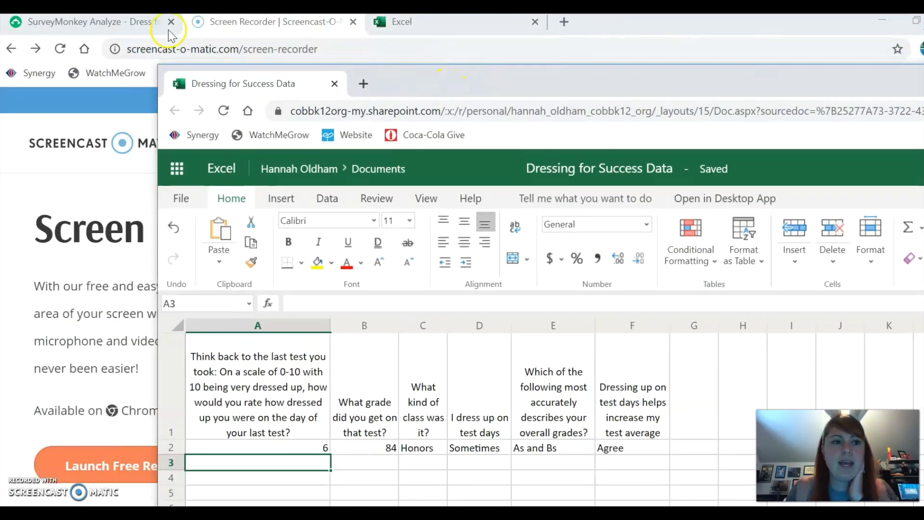
Step: Switch to the SurveyMonkey responses, take their browser window out of its maximized state and reposition it
click(145, 29)
click(108, 24)
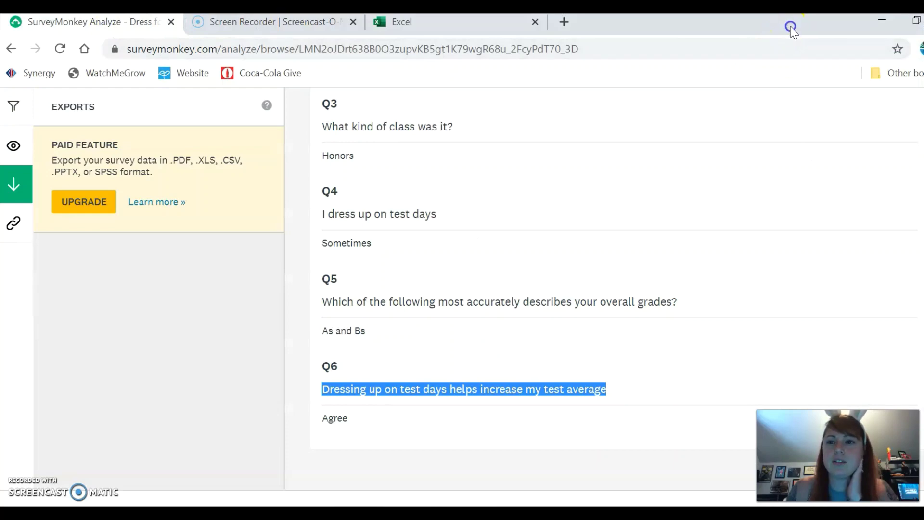
mouse_move(792, 29)
mouse_down()
mouse_move(755, 80)
mouse_move(119, 151)
mouse_move(592, 31)
mouse_move(659, 42)
mouse_move(792, 39)
mouse_up()
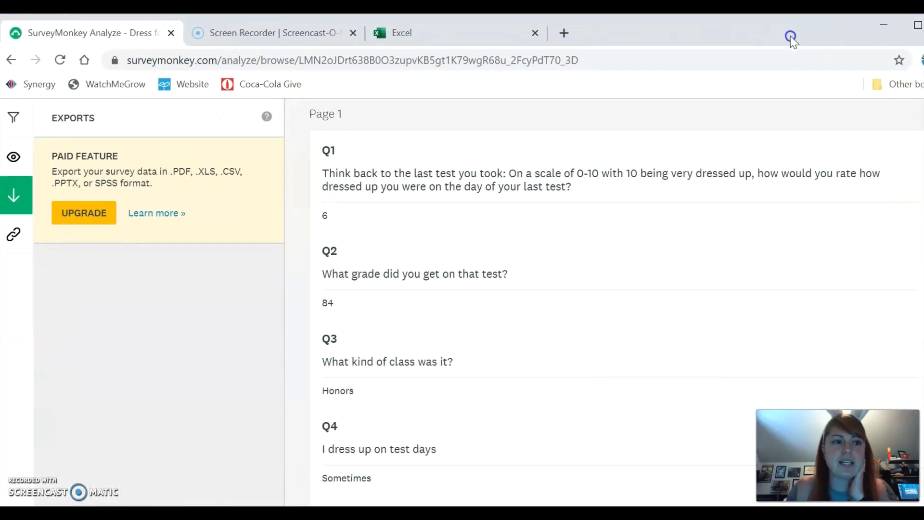
drag(856, 34, 702, 71)
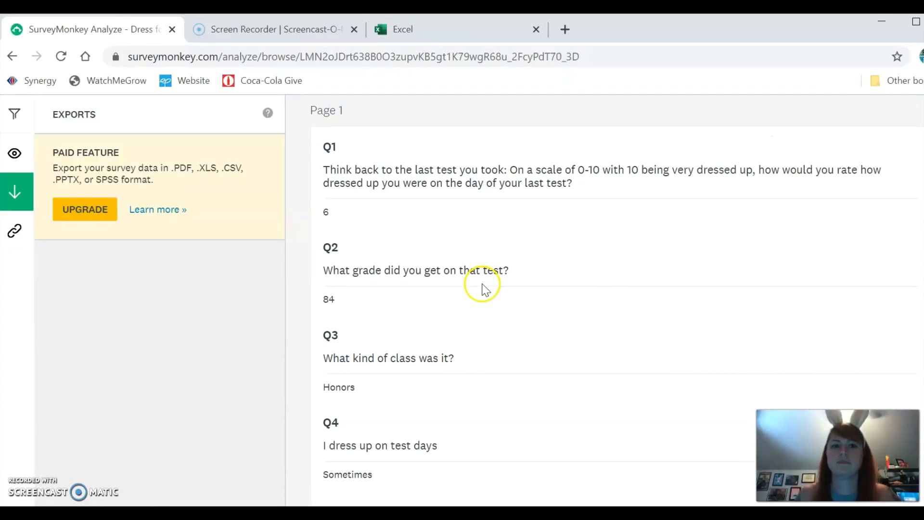
Step: Arrange the SurveyMonkey responses and the Dressing for Success Data workbook side by side, giving the SurveyMonkey window the larger share
drag(664, 33, 1, 144)
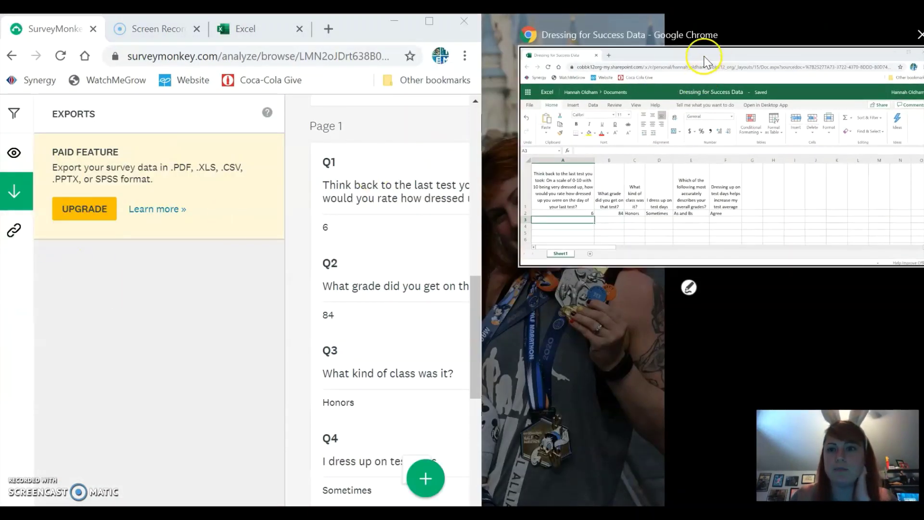
click(755, 52)
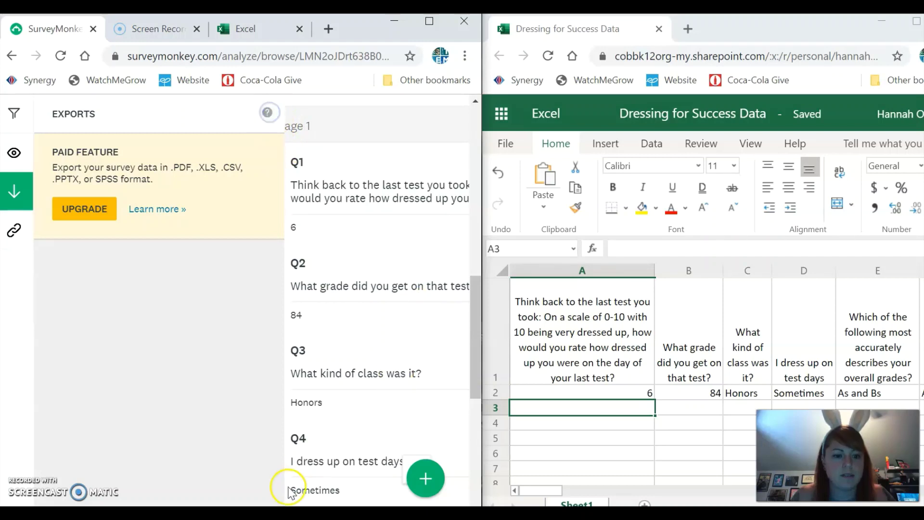
scroll(300, 481, right, 3)
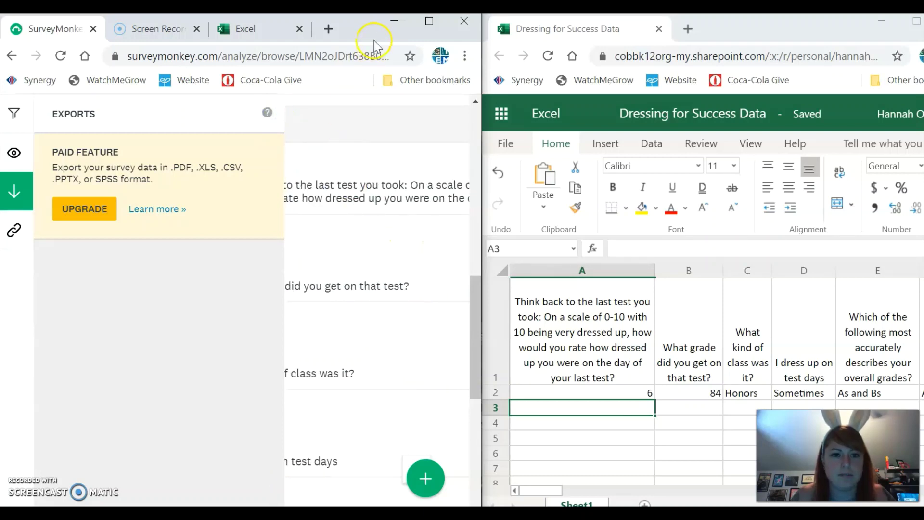
mouse_move(484, 311)
drag(484, 311, 587, 313)
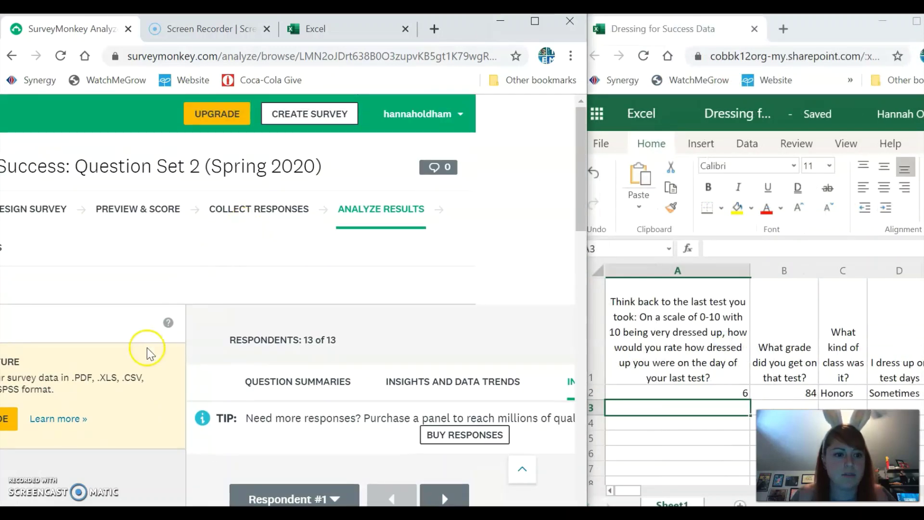
click(168, 322)
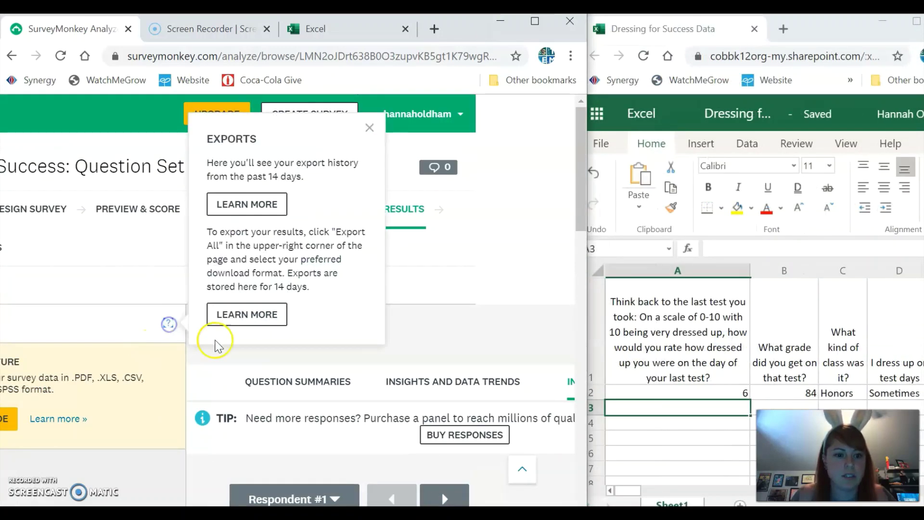
click(167, 323)
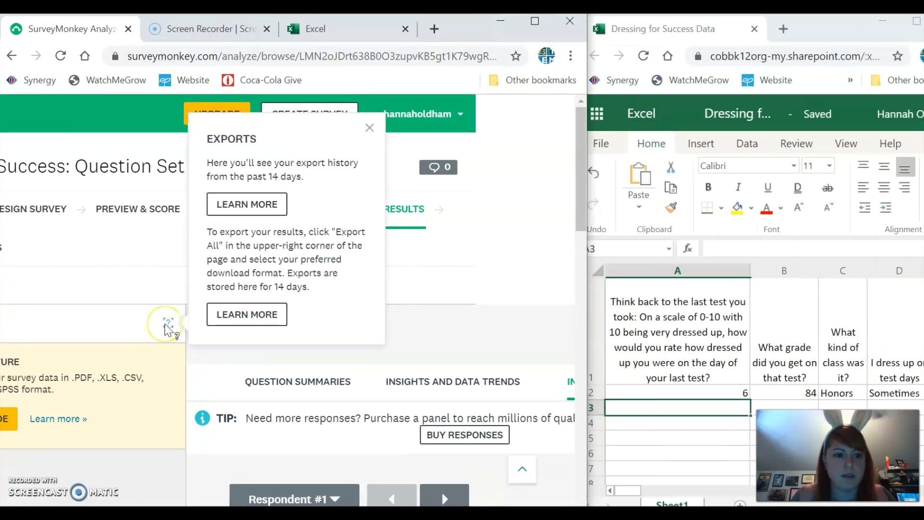
click(369, 128)
Step: Advance the individual SurveyMonkey responses to Respondent #2
scroll(369, 135, down, 3)
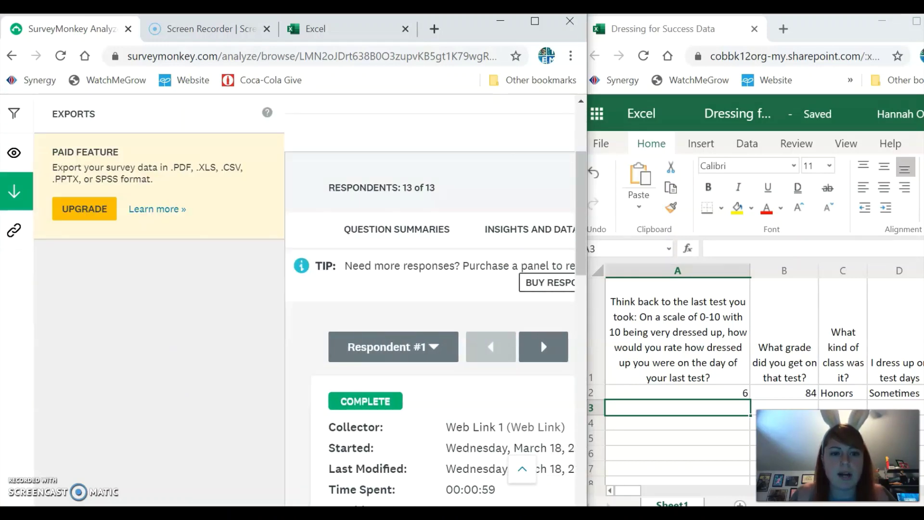
click(541, 350)
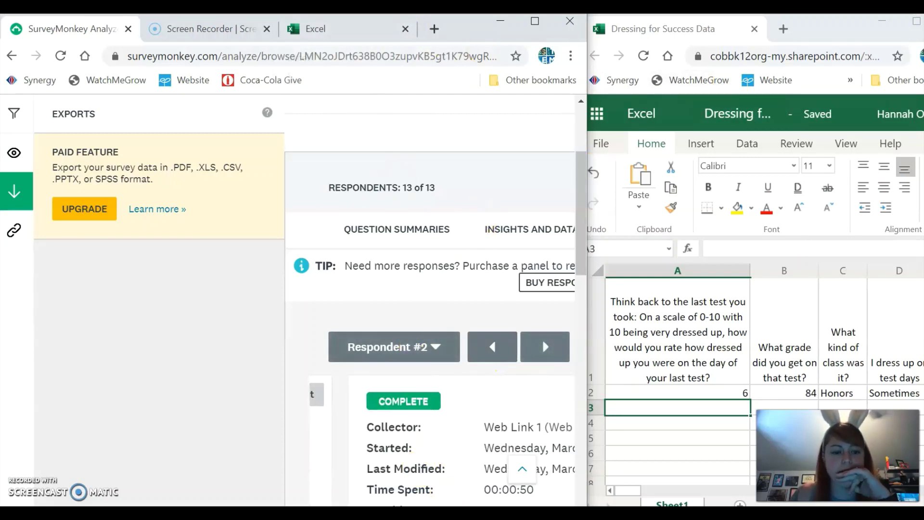
scroll(191, 321, up, 4)
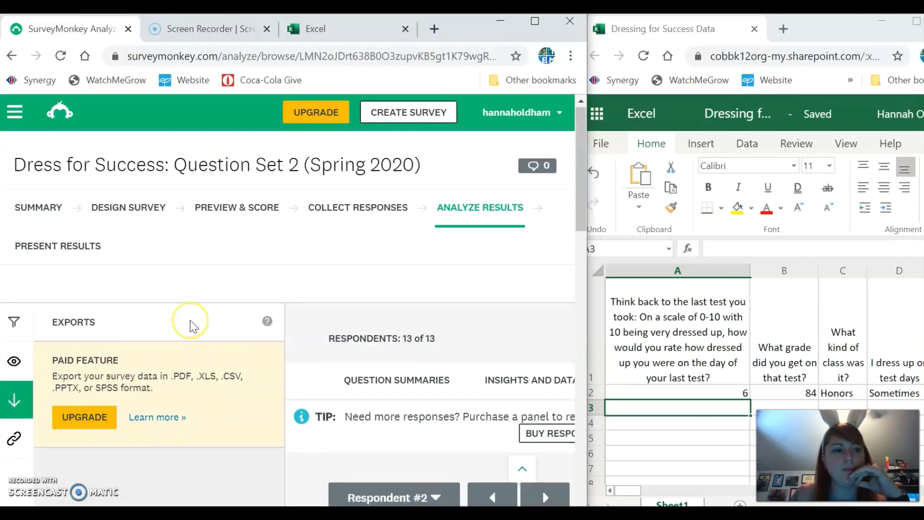
scroll(191, 324, down, 2)
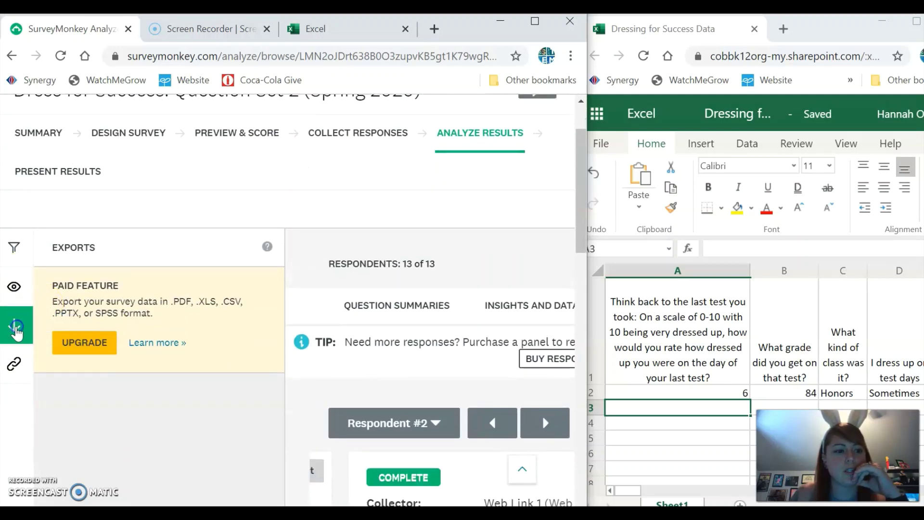
click(13, 289)
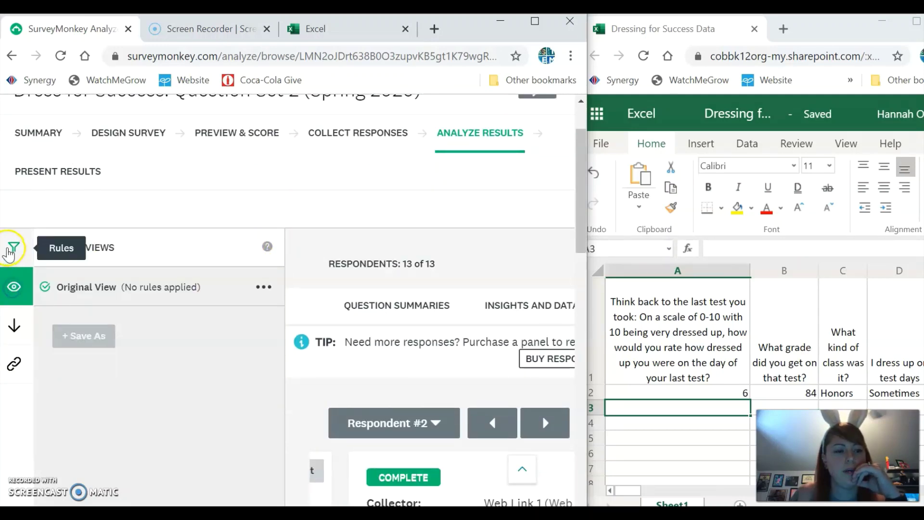
click(13, 247)
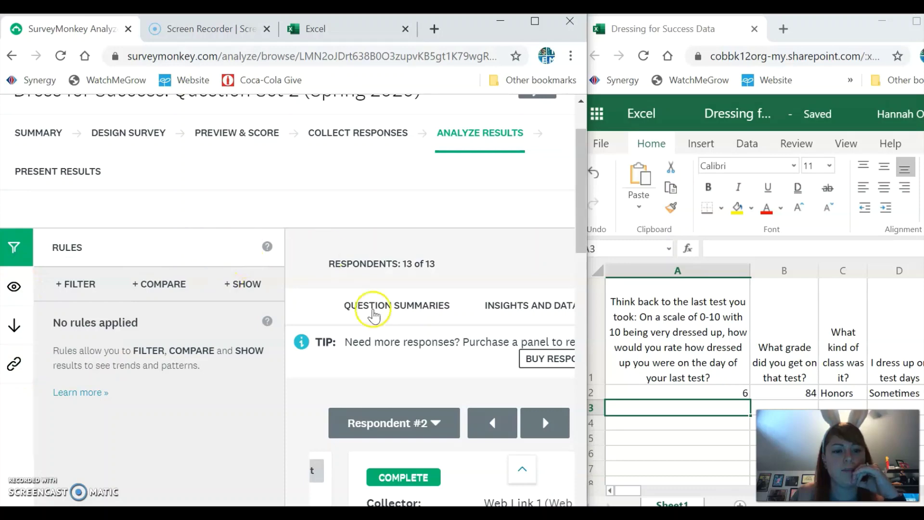
Step: Examine Respondent #2's answers to questions Q1 through Q4
scroll(371, 314, down, 3)
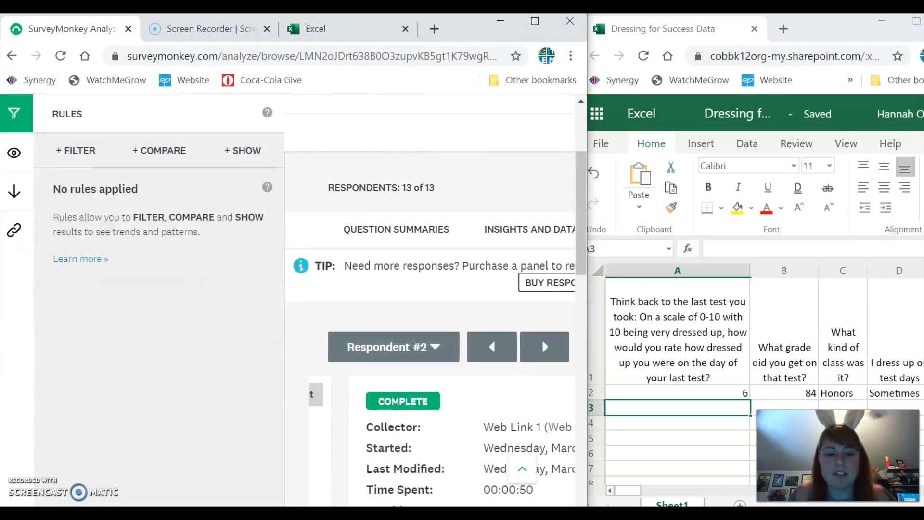
scroll(513, 370, right, 3)
scroll(455, 366, down, 2)
scroll(455, 367, down, 8)
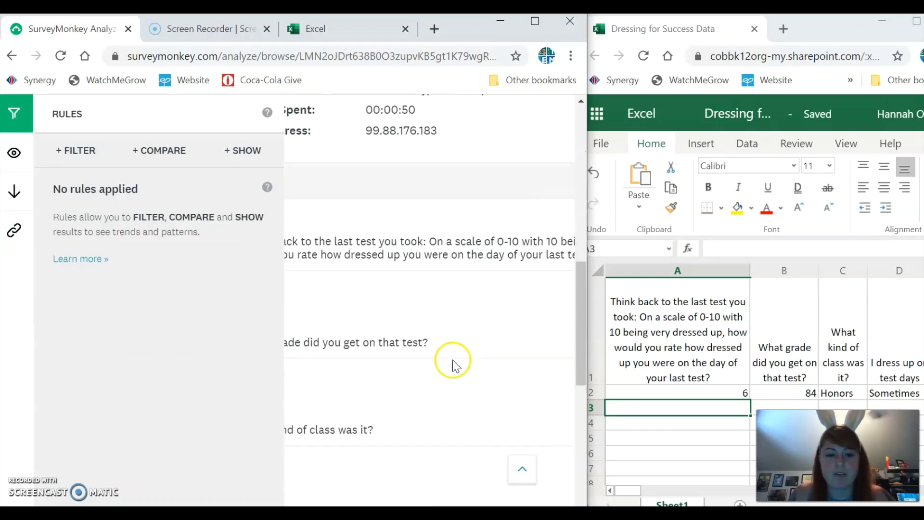
scroll(385, 384, up, 6)
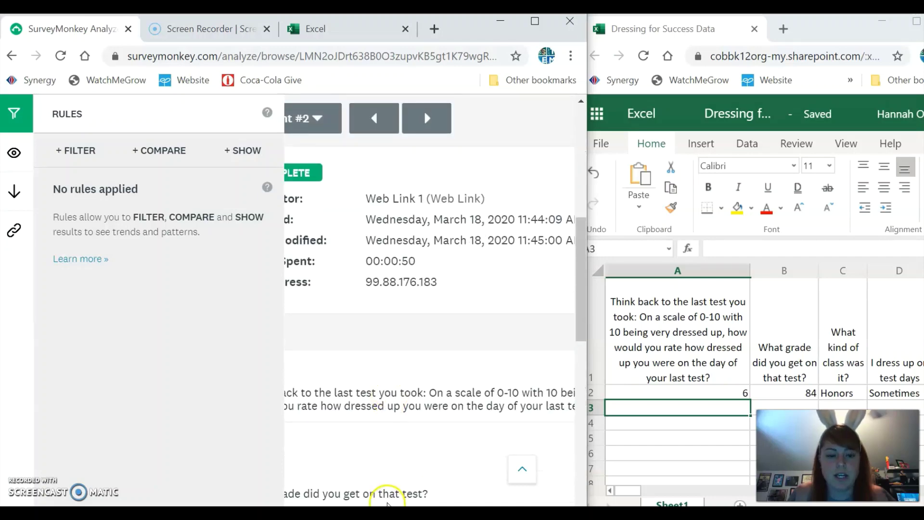
scroll(423, 185, left, 2)
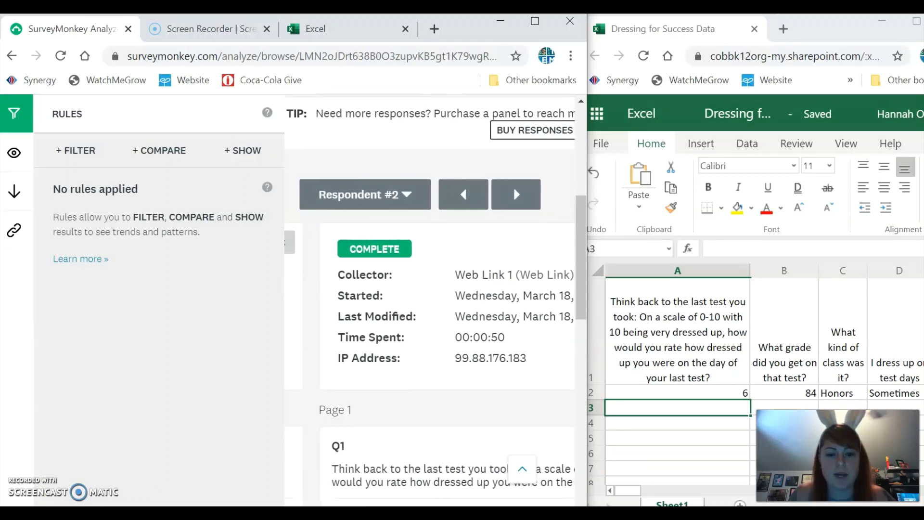
scroll(390, 423, down, 5)
scroll(390, 424, down, 1)
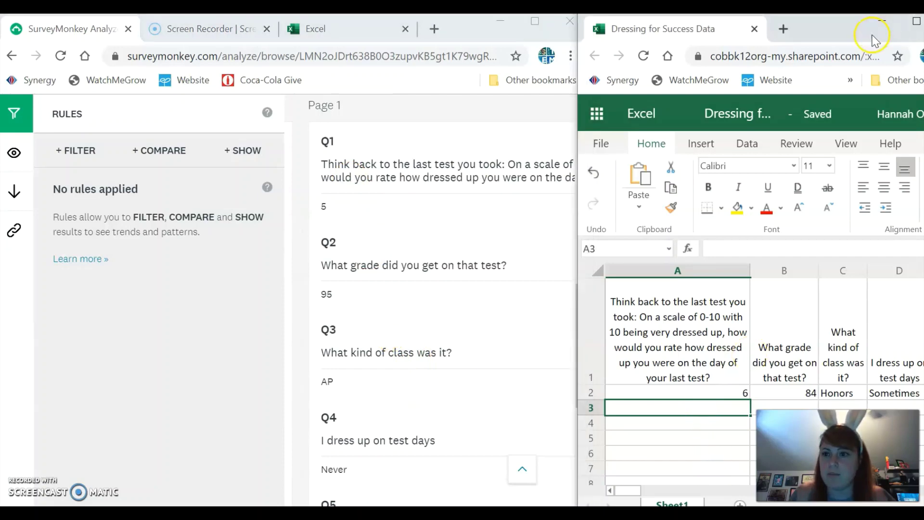
Step: Merge the Dressing for Success Data workbook back into the SurveyMonkey browser window and maximize that window
drag(844, 26, 687, 41)
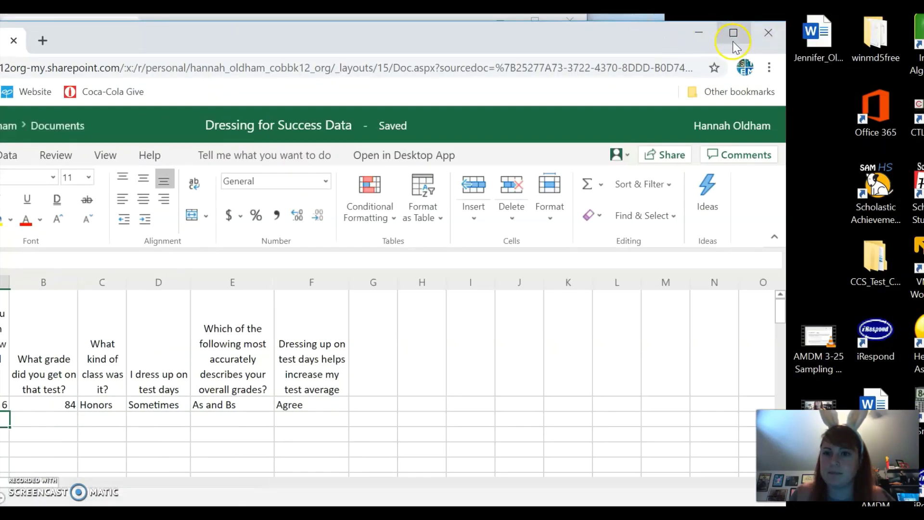
drag(458, 31, 678, 161)
drag(144, 166, 165, 27)
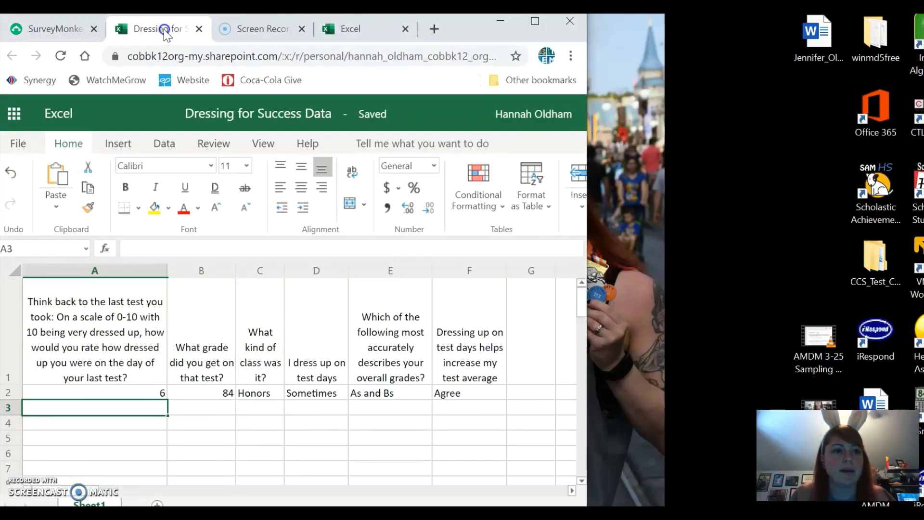
click(539, 24)
Step: Enter Respondent #2's Q1 to Q3 answers from SurveyMonkey in row 3: 5 in A3, 95 in B3 and "AP" in C3
click(112, 25)
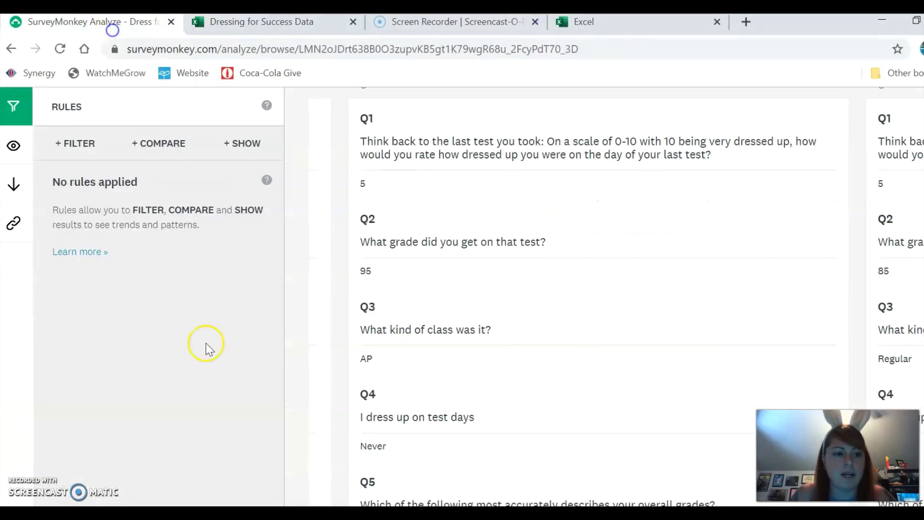
click(270, 29)
text(5)
key(Tab)
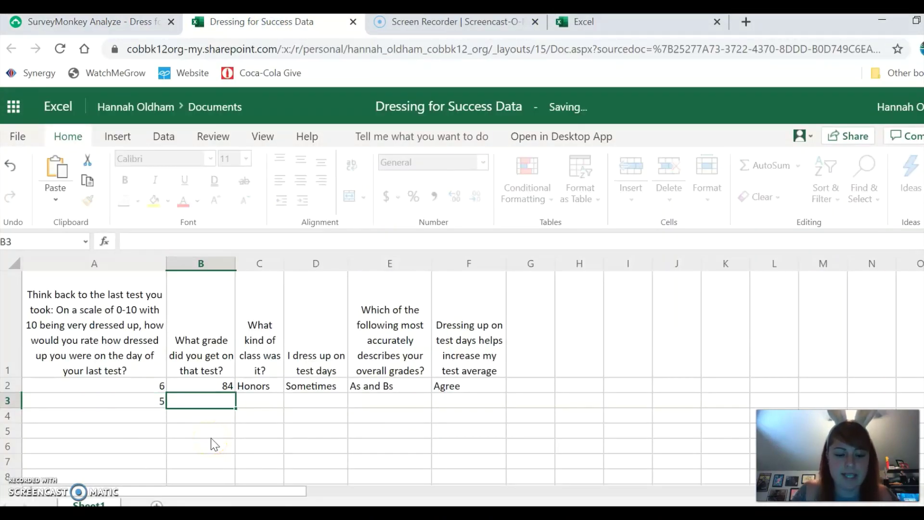
text(95)
key(Tab)
text(AP)
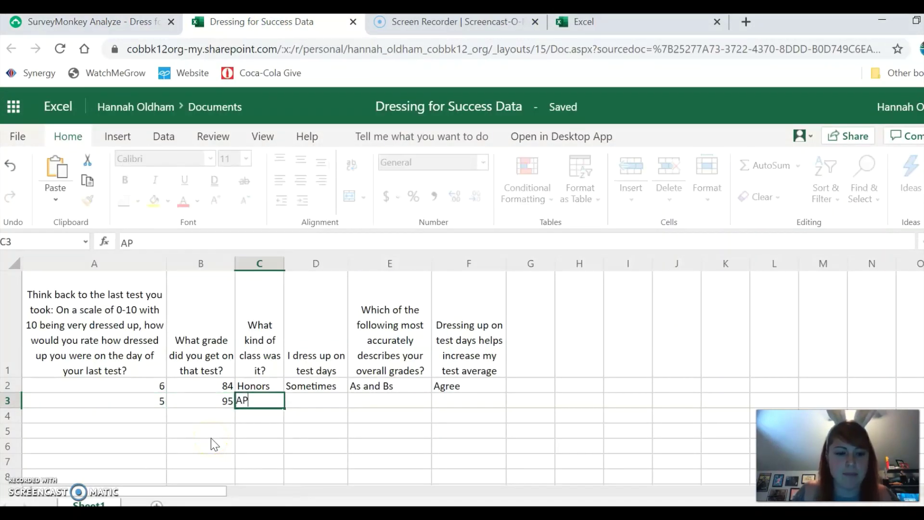
key(Tab)
Step: Look up Respondent #2's Q4 and Q5 answers in SurveyMonkey and enter "Never" in D3 and "As and Bs" in E3
click(163, 21)
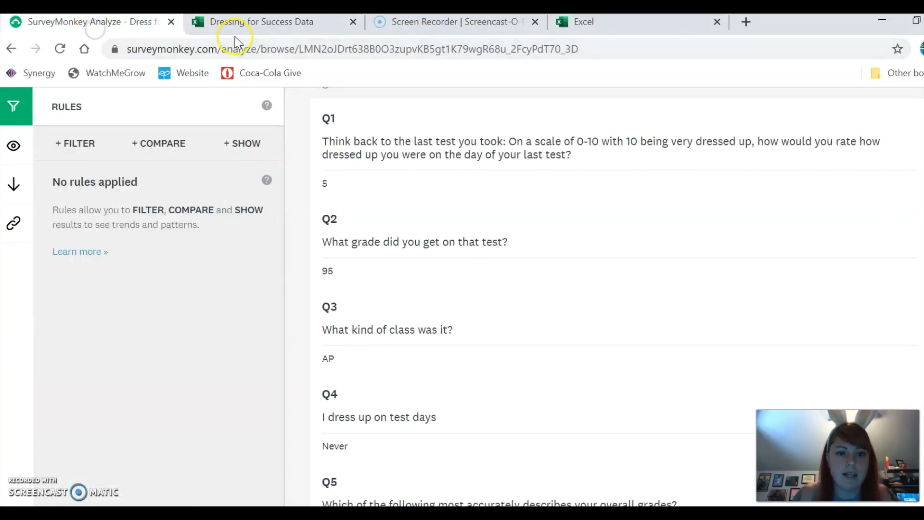
scroll(407, 238, down, 5)
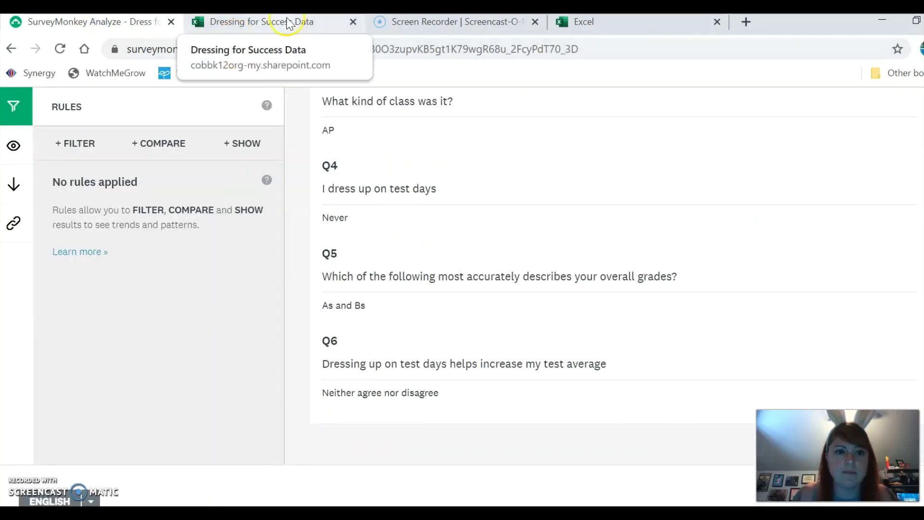
click(288, 23)
text(Never)
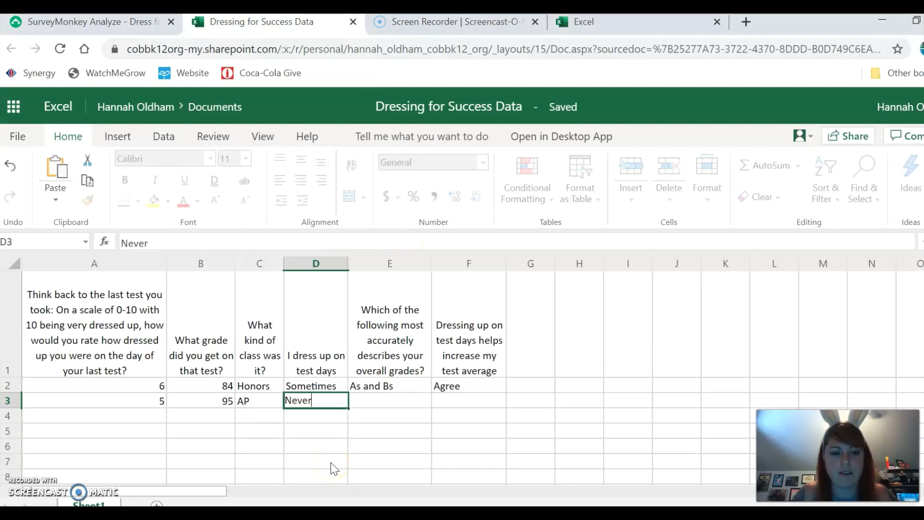
key(Tab)
text(A)
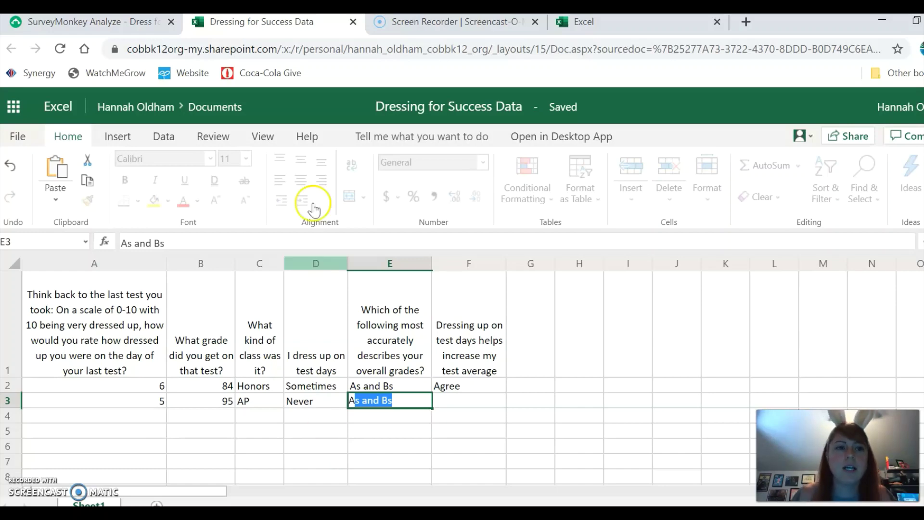
Step: Check the Q6 answer in SurveyMonkey, enter "Neither Agree nor Disagree" in F3 and widen column F to fit it
click(96, 22)
click(273, 32)
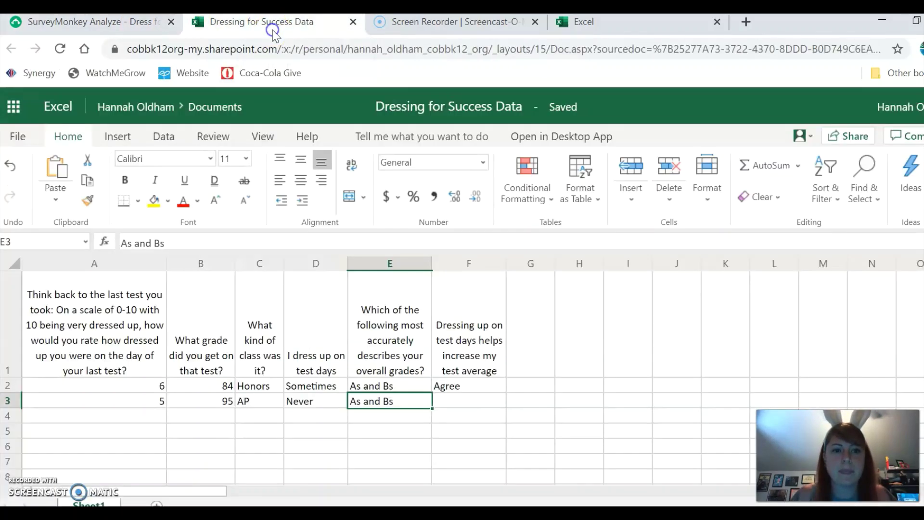
key(Tab)
text(Nei)
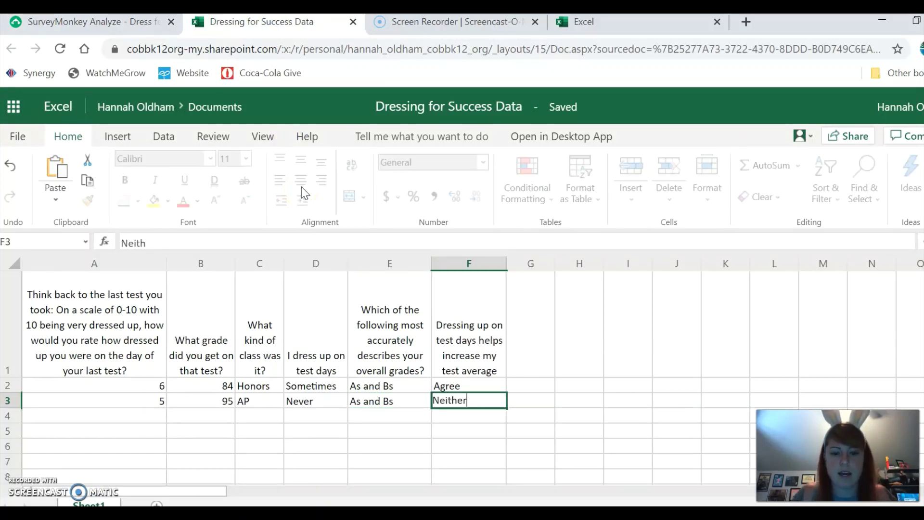
text(ther Agree nor)
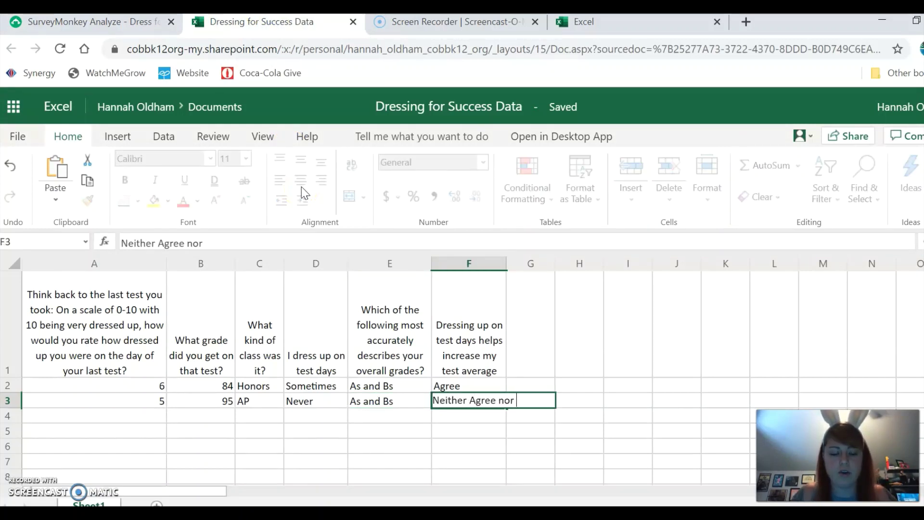
text( Disagree)
key(Return)
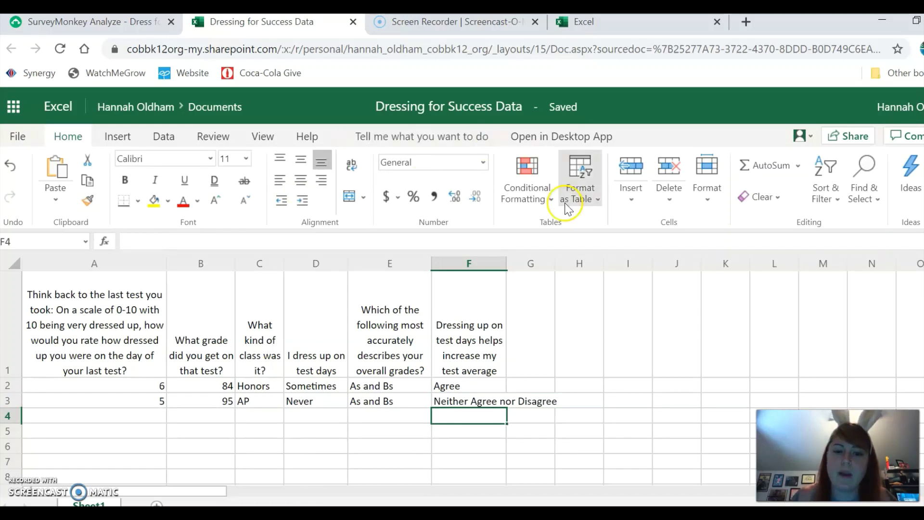
drag(507, 264, 564, 290)
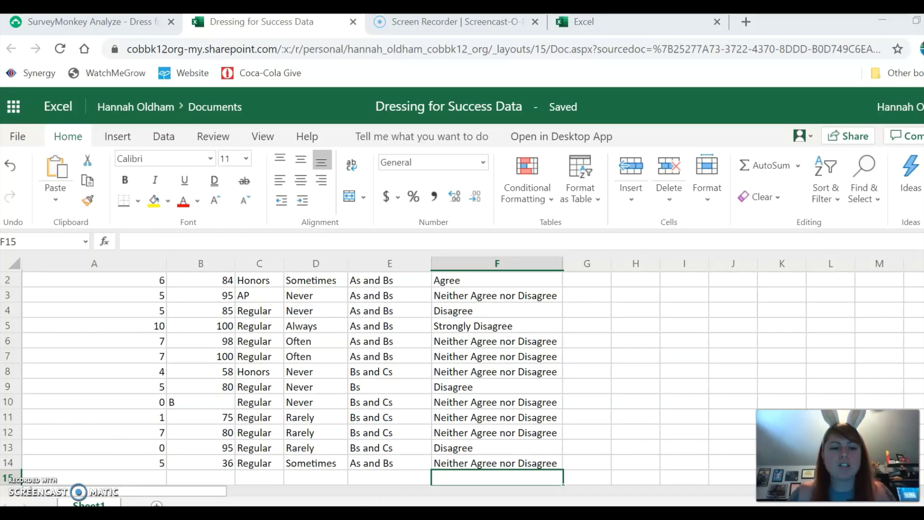
Step: Review the survey data table from the question headers down to the last response in row 14
scroll(386, 379, up, 3)
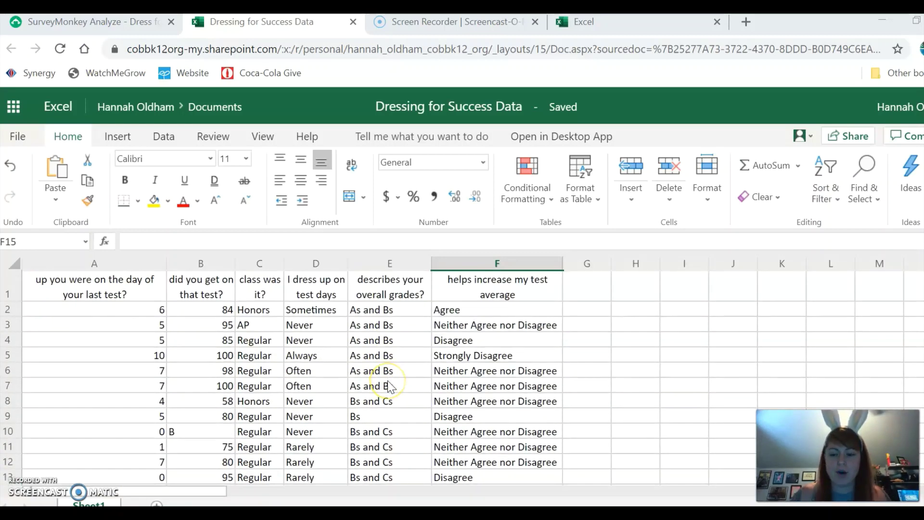
scroll(392, 356, down, 3)
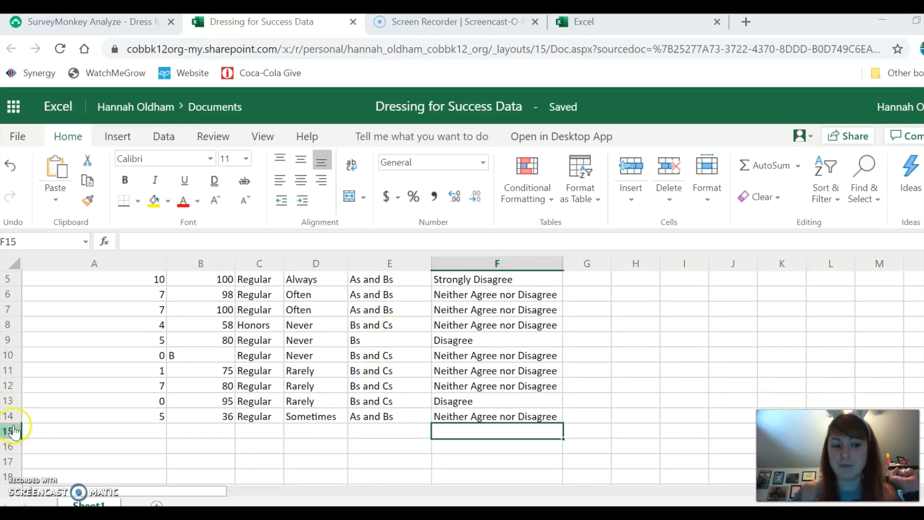
scroll(15, 423, up, 2)
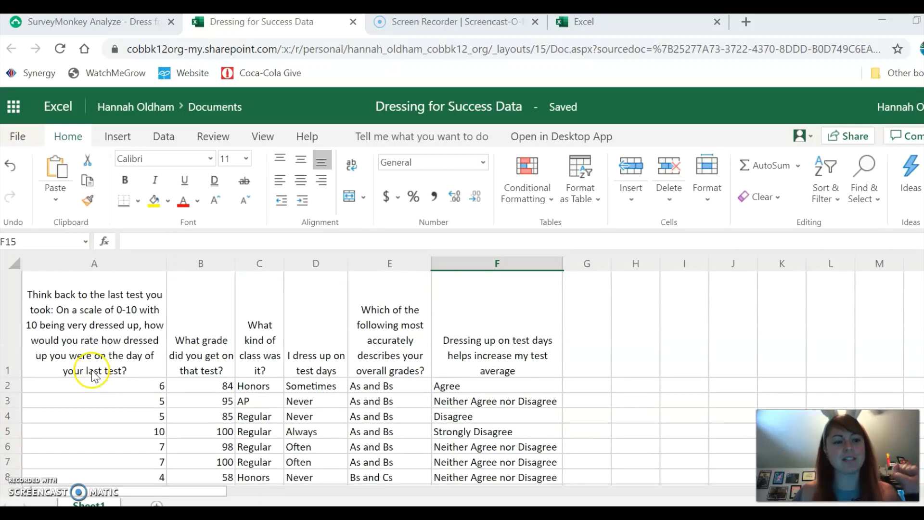
scroll(511, 329, down, 3)
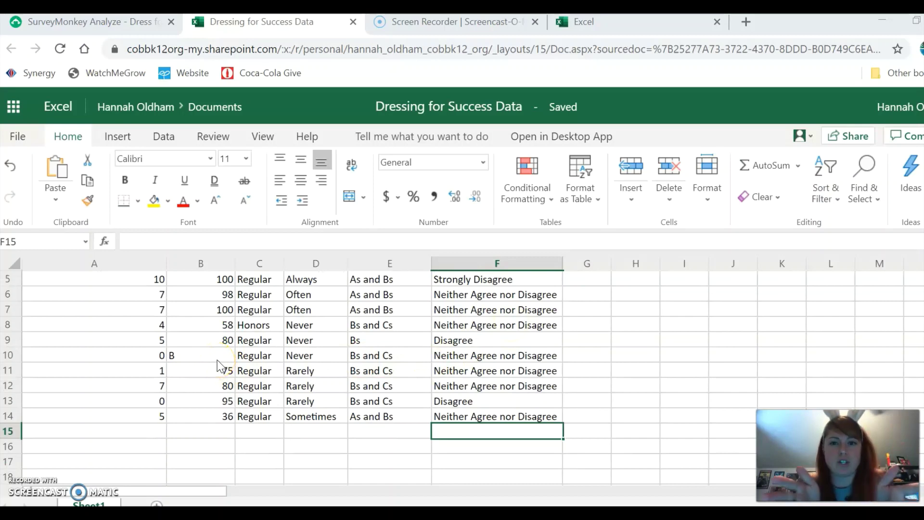
Step: Replace the letter grade in B10 with the numeric grade 80
scroll(218, 366, up, 2)
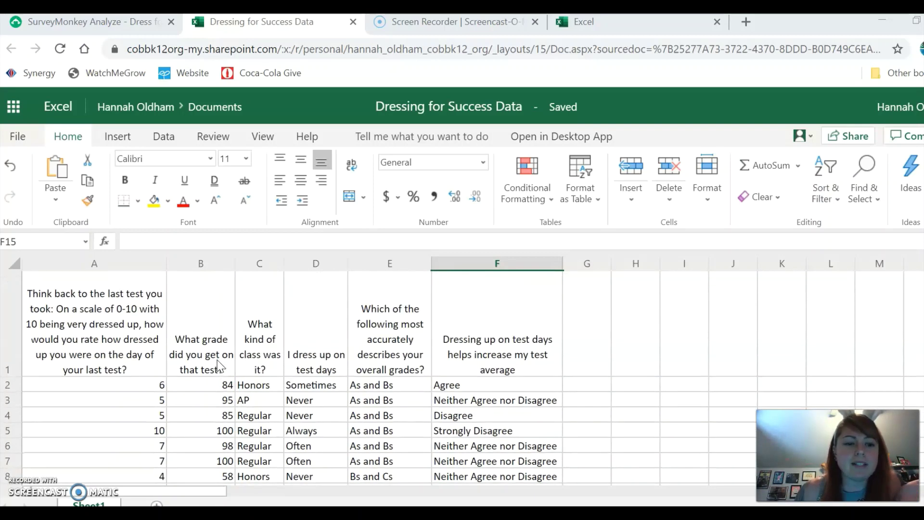
scroll(218, 366, down, 3)
click(212, 356)
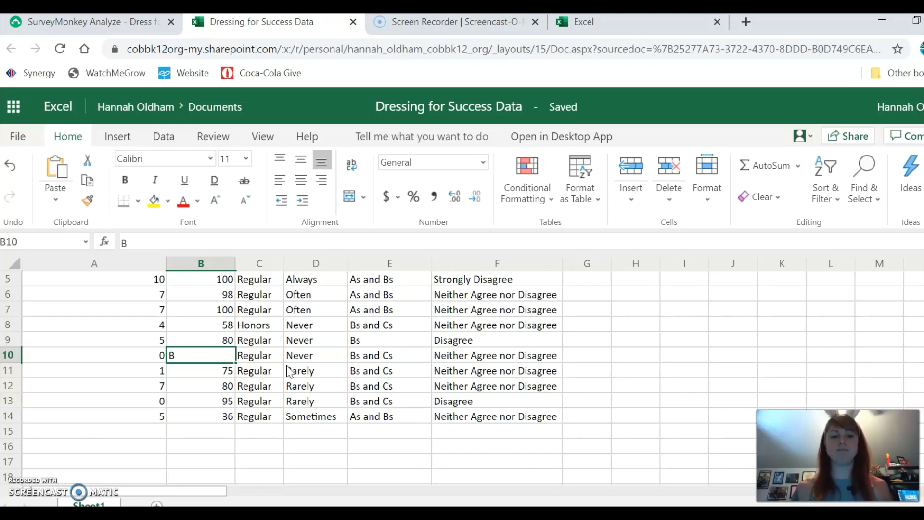
click(191, 369)
click(207, 358)
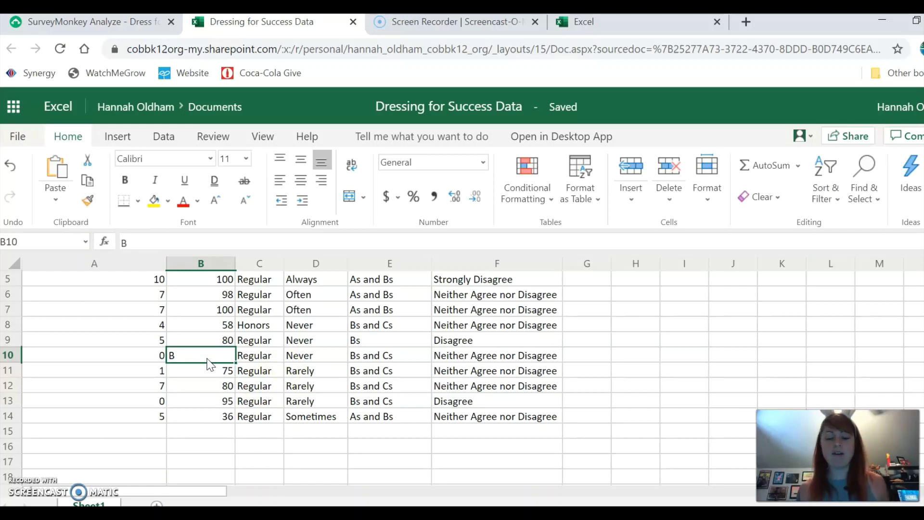
text(8)
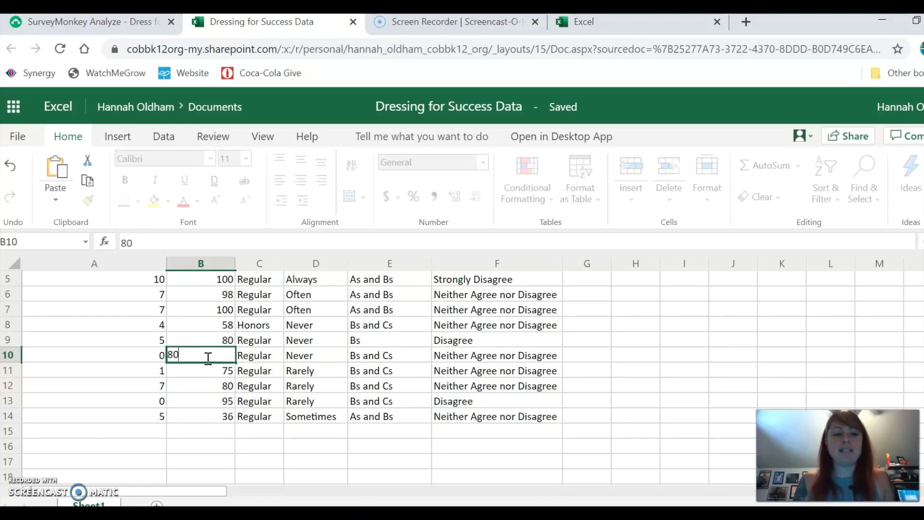
text(0)
key(Return)
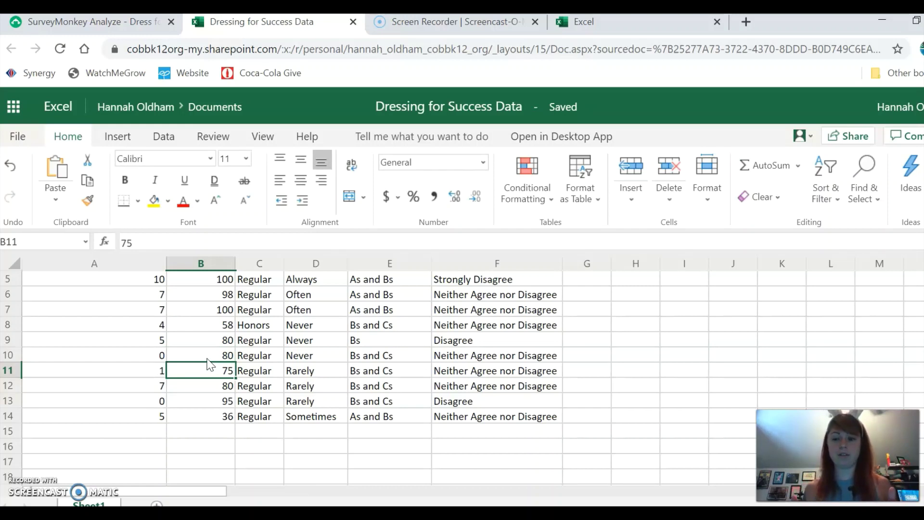
Step: Format the survey data in A1:F14 as a table with headers, using the black banded Medium style
scroll(209, 364, up, 3)
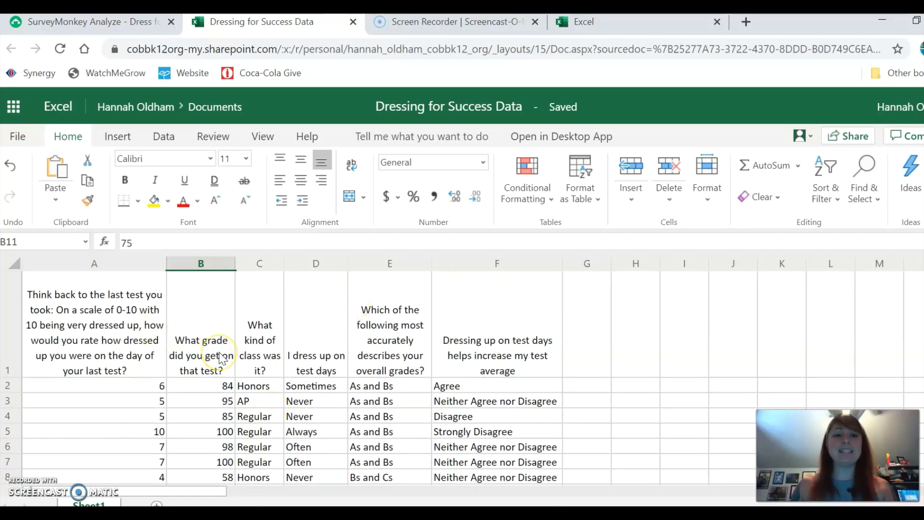
scroll(222, 358, down, 2)
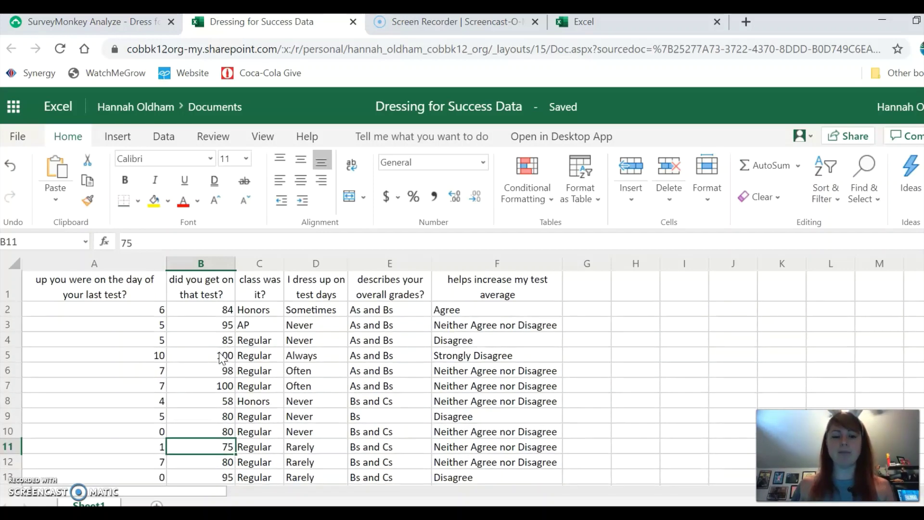
scroll(222, 356, up, 2)
click(105, 308)
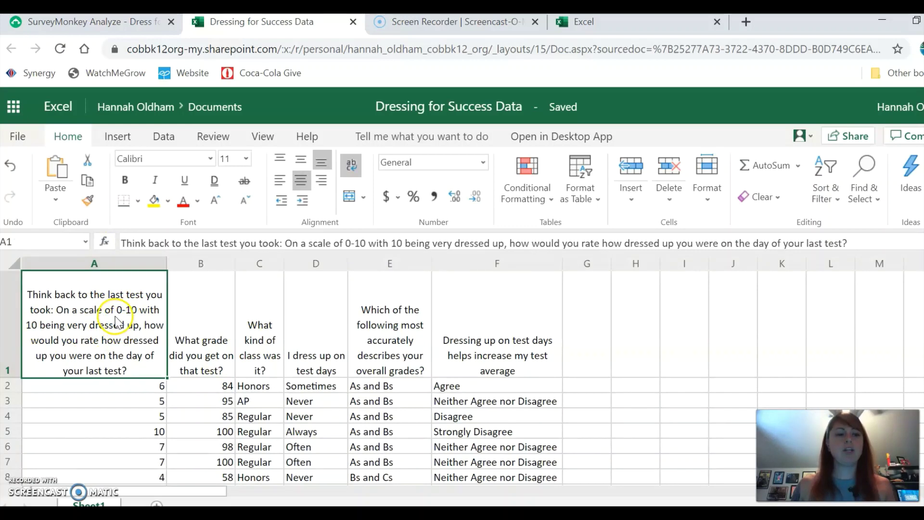
drag(114, 315, 486, 386)
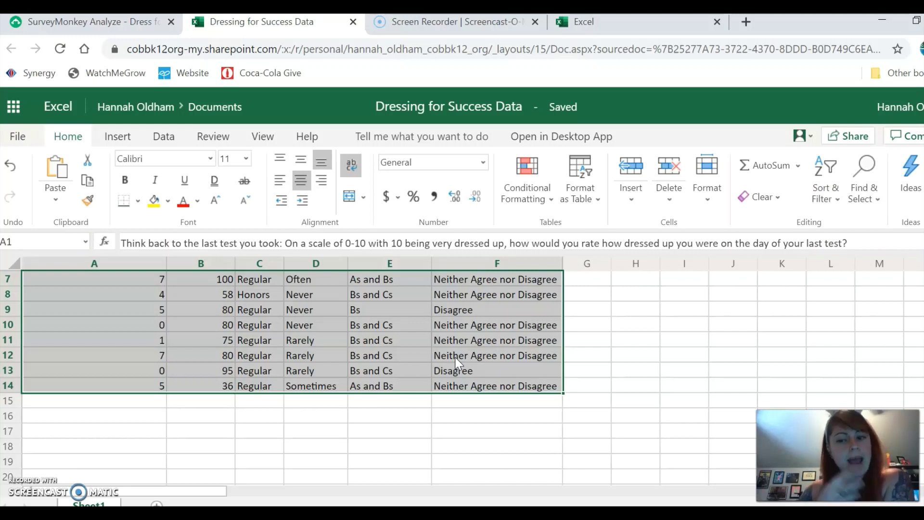
click(597, 204)
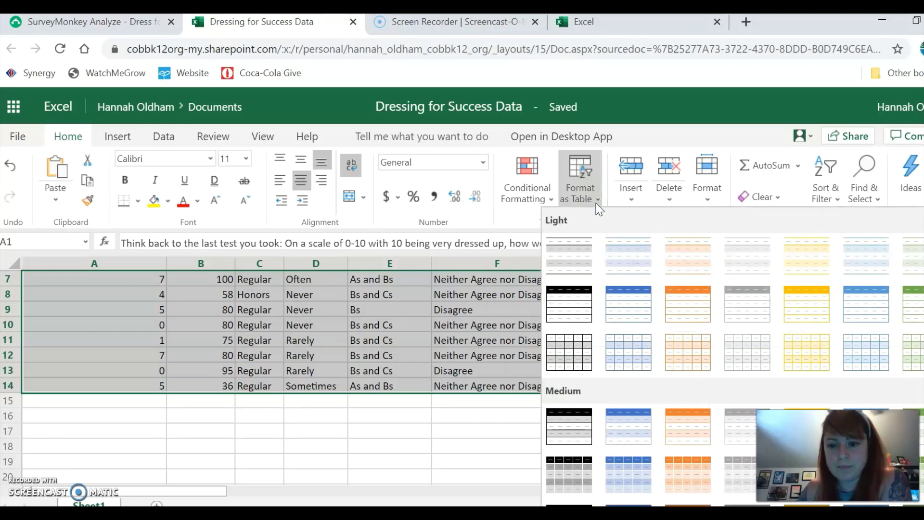
scroll(610, 380, down, 2)
click(885, 406)
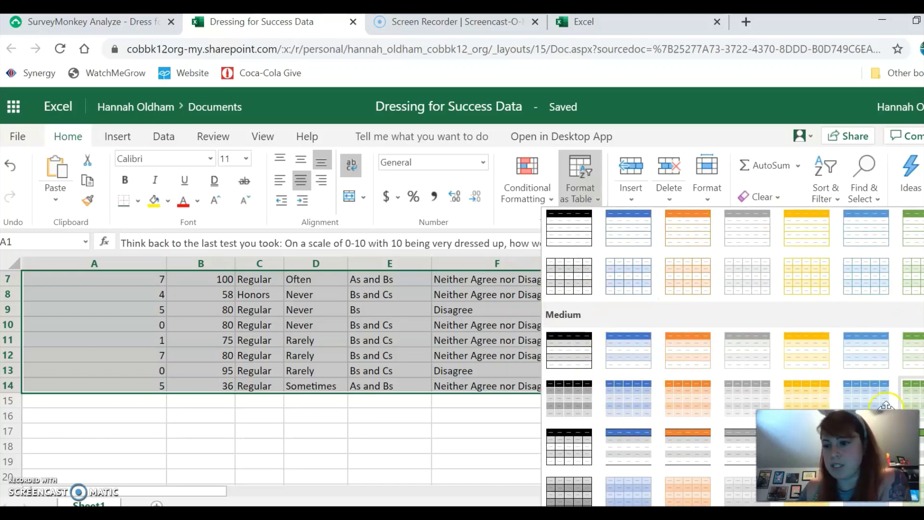
click(569, 362)
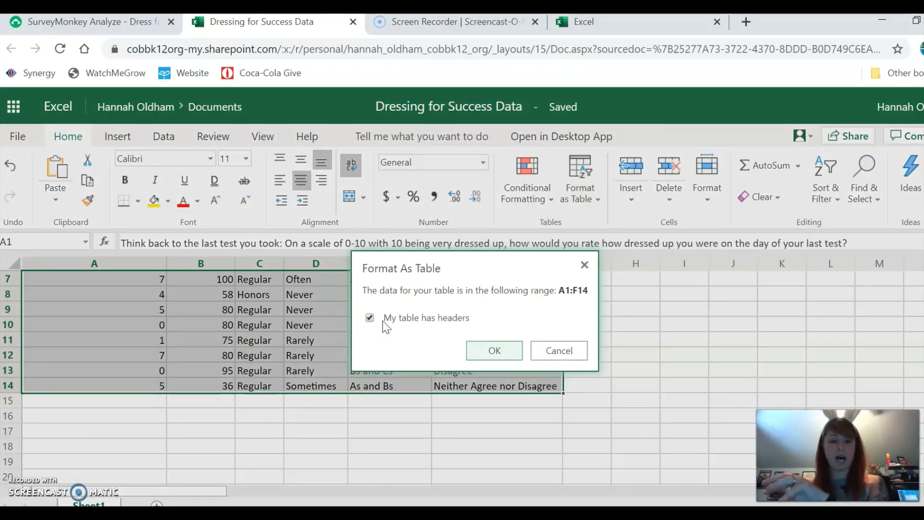
click(491, 352)
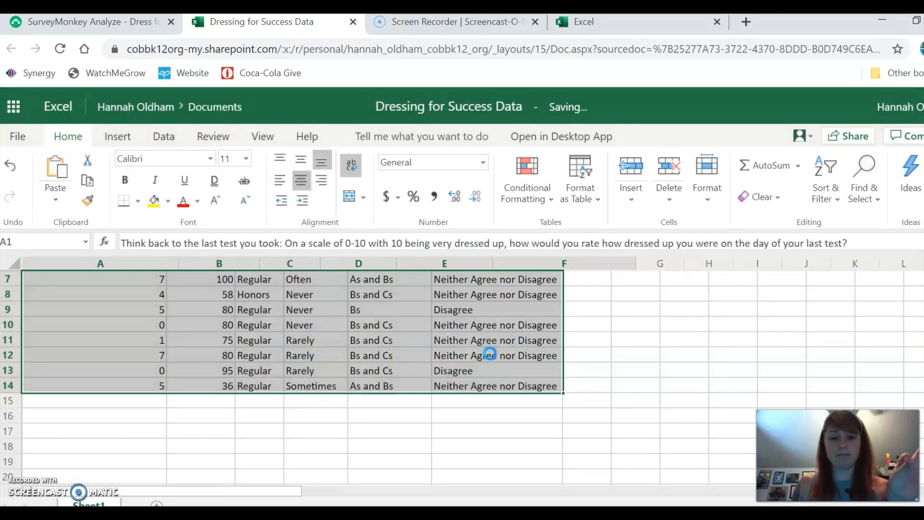
Step: Sort the table in ascending order by the 0-10 dressed-up rating in column A and view the rows down to row 14
scroll(476, 403, up, 3)
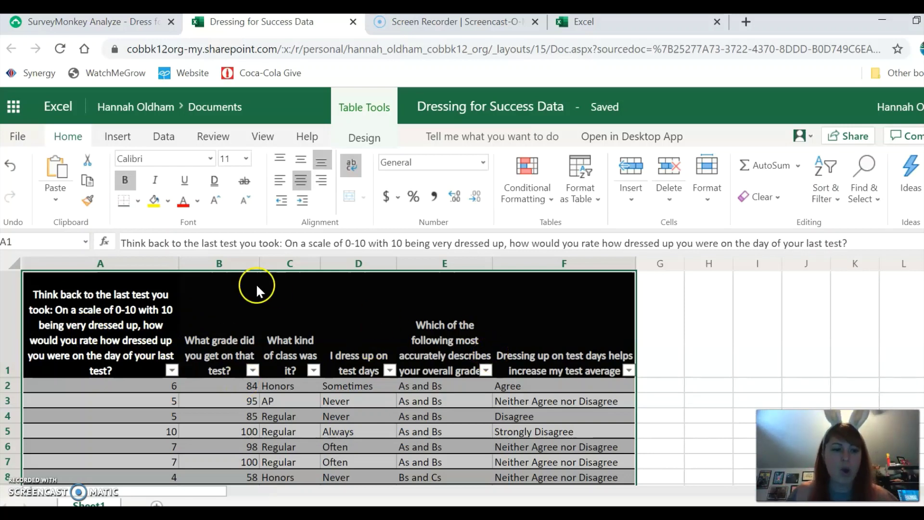
scroll(217, 400, down, 3)
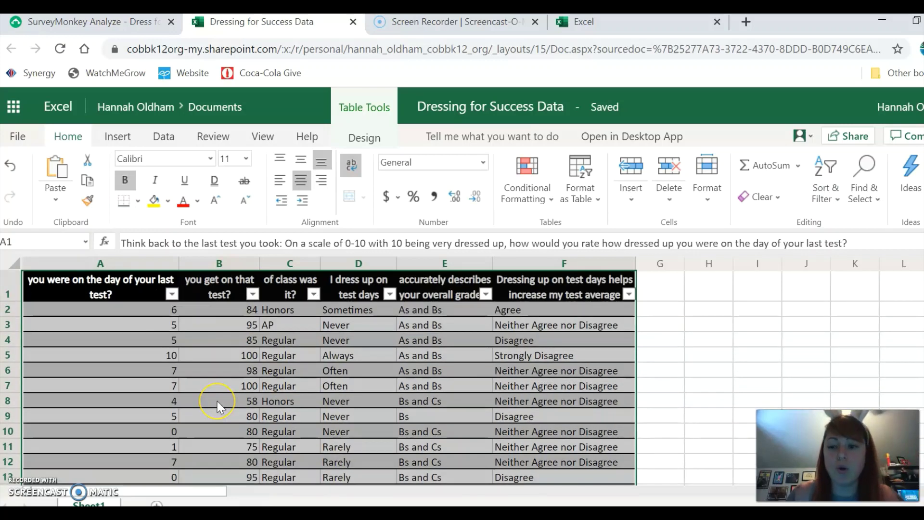
scroll(218, 400, up, 3)
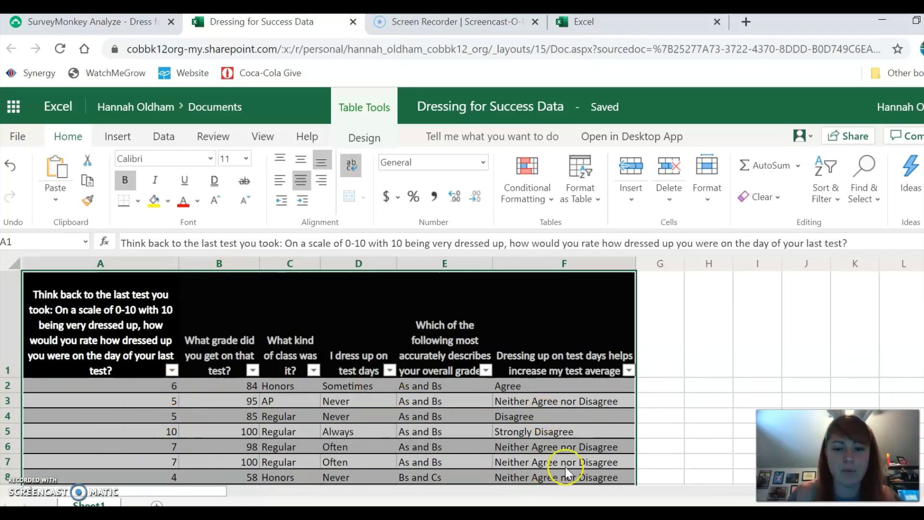
click(172, 370)
click(172, 370)
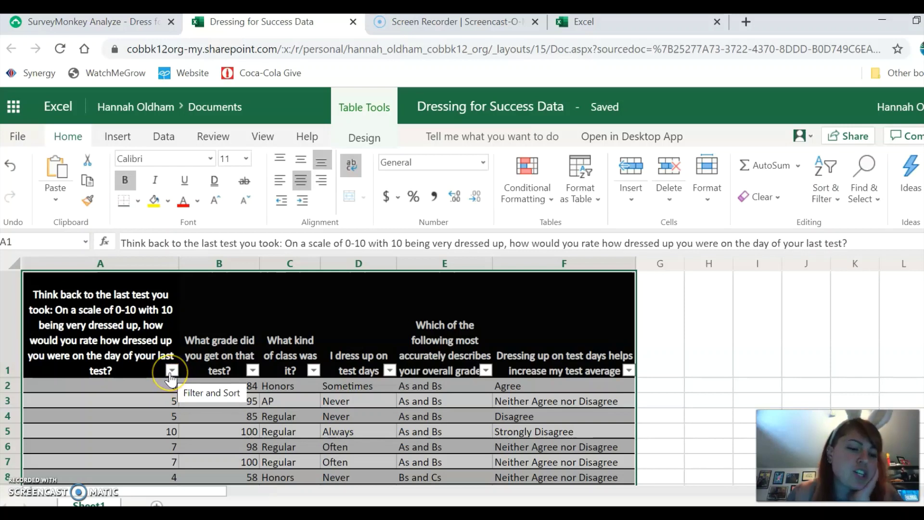
click(171, 370)
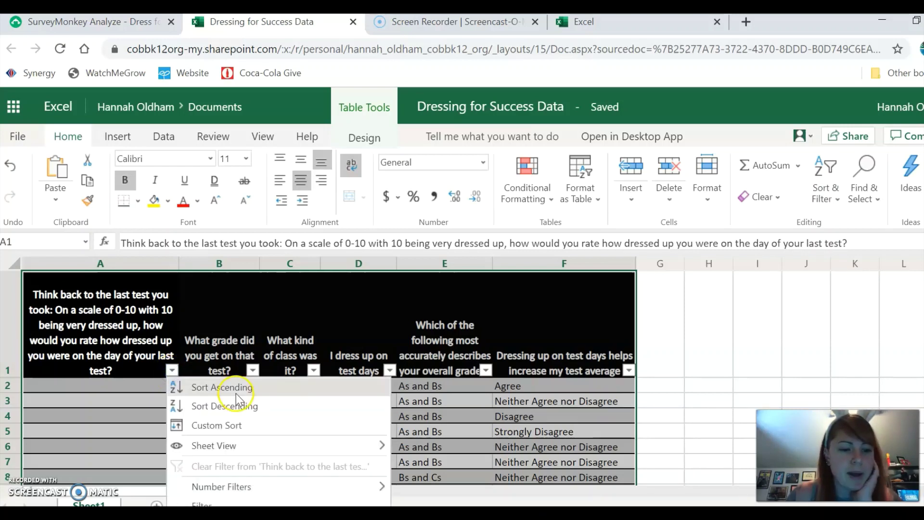
click(236, 392)
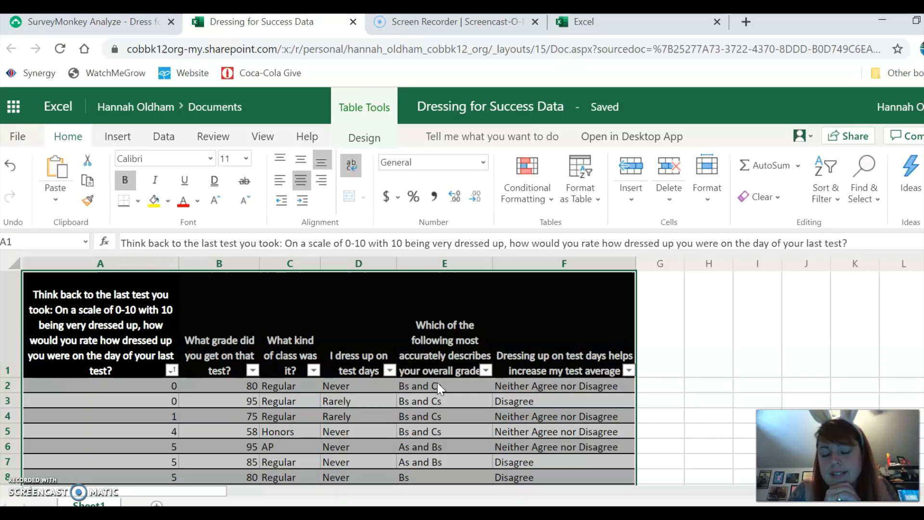
scroll(269, 438, down, 3)
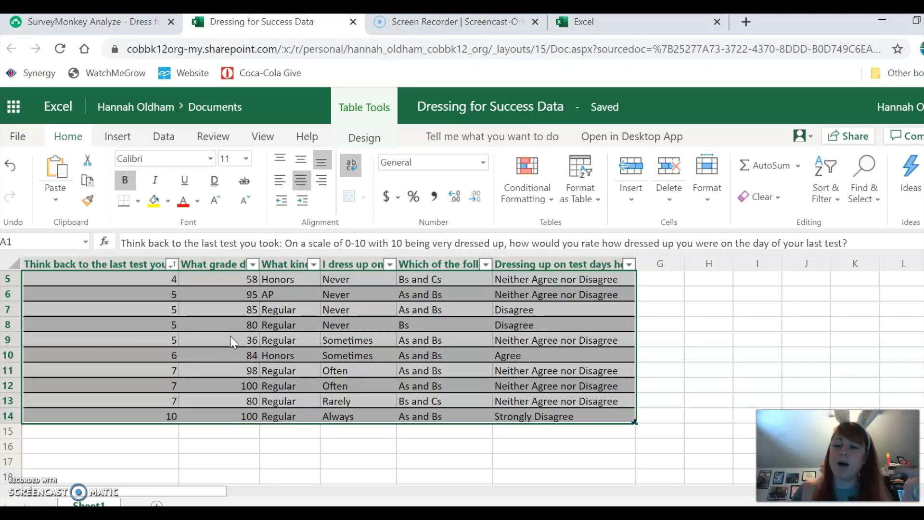
Step: Switch to SurveyMonkey, start deleting Respondent #13's response and cancel the deletion
click(45, 25)
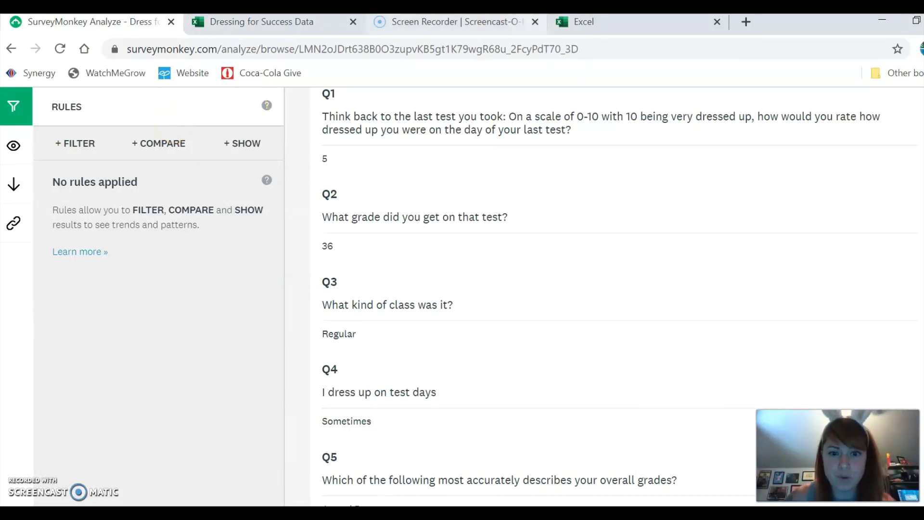
scroll(583, 200, up, 6)
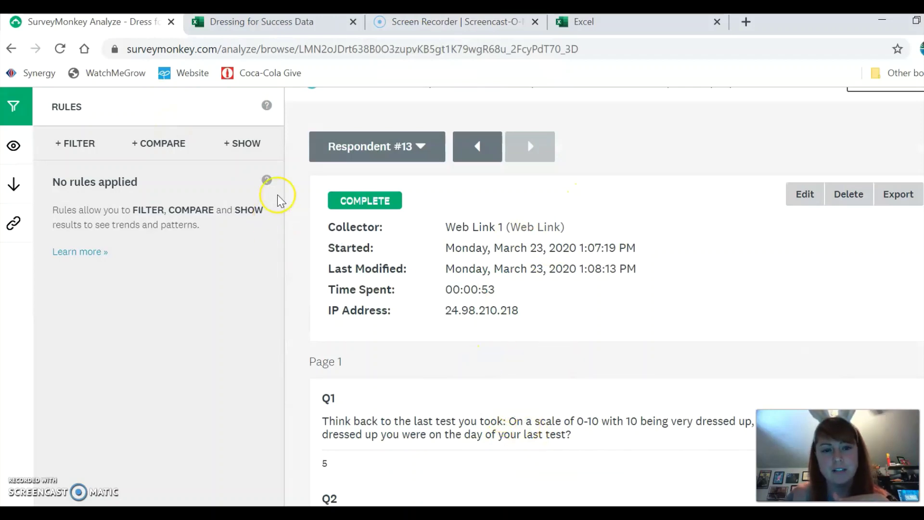
scroll(497, 264, up, 3)
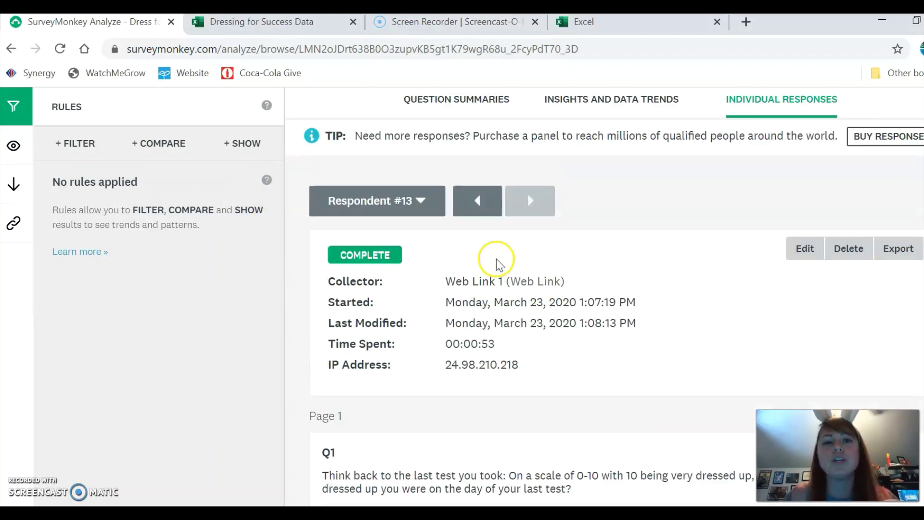
scroll(504, 438, down, 3)
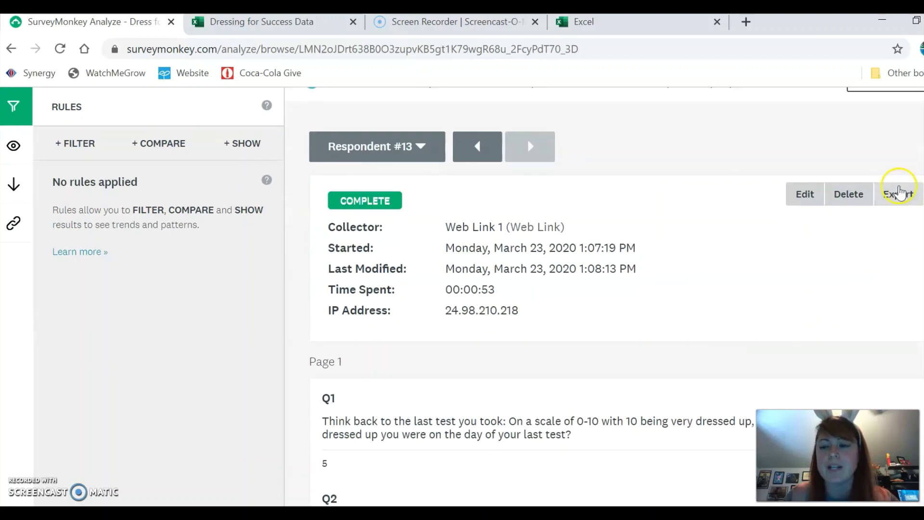
click(846, 194)
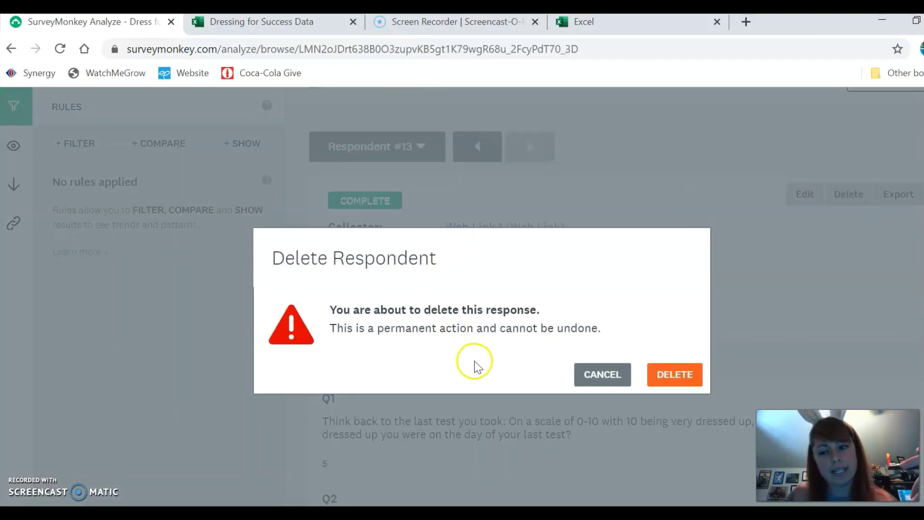
click(605, 371)
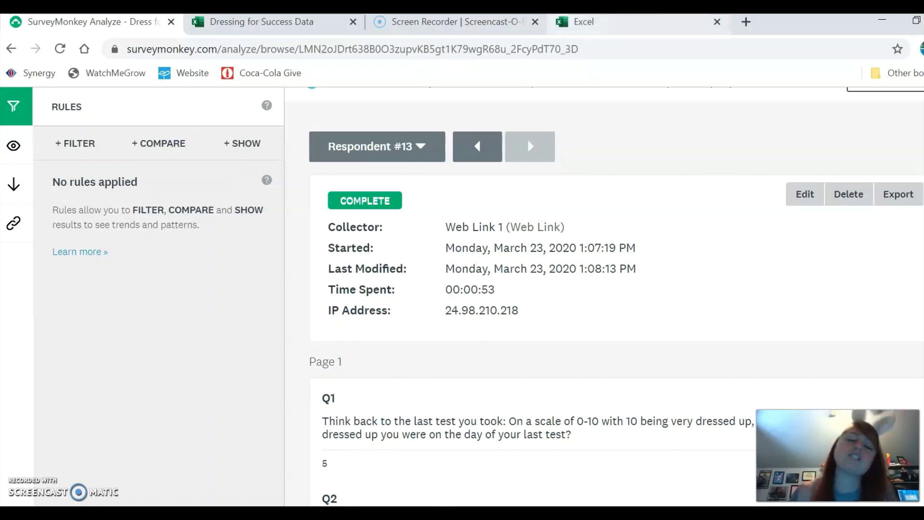
Step: Return to the Dressing for Success Data workbook and sort the table ascending by "Dressing up on test days helps increase my test average"
click(597, 21)
click(299, 23)
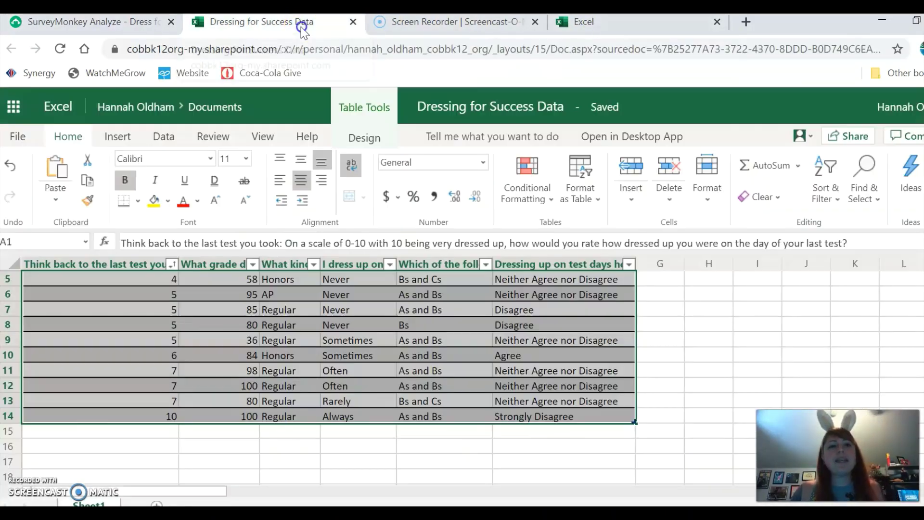
scroll(409, 402, up, 2)
click(683, 368)
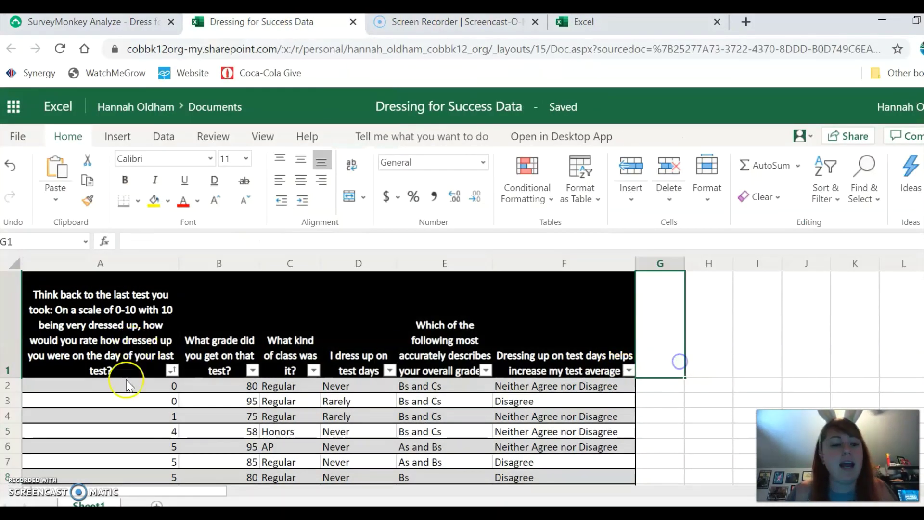
scroll(140, 378, down, 2)
scroll(319, 350, up, 2)
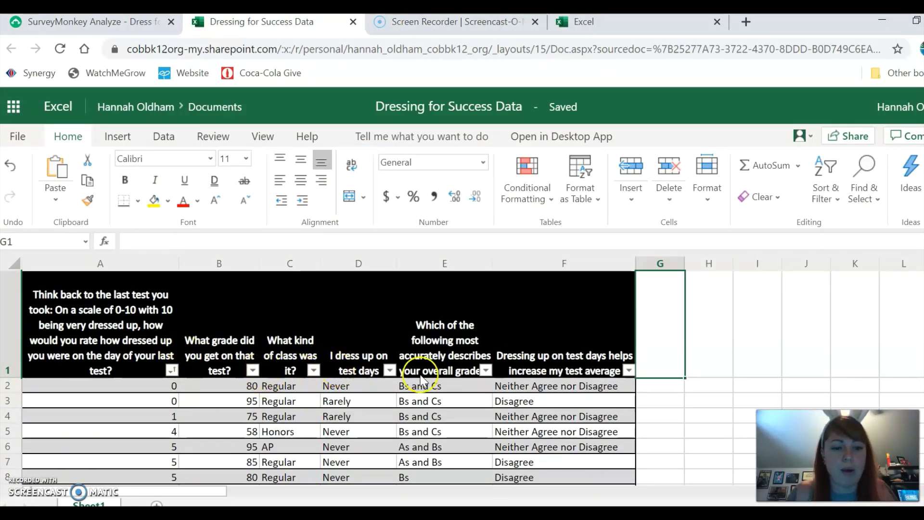
scroll(448, 356, down, 2)
scroll(491, 330, up, 2)
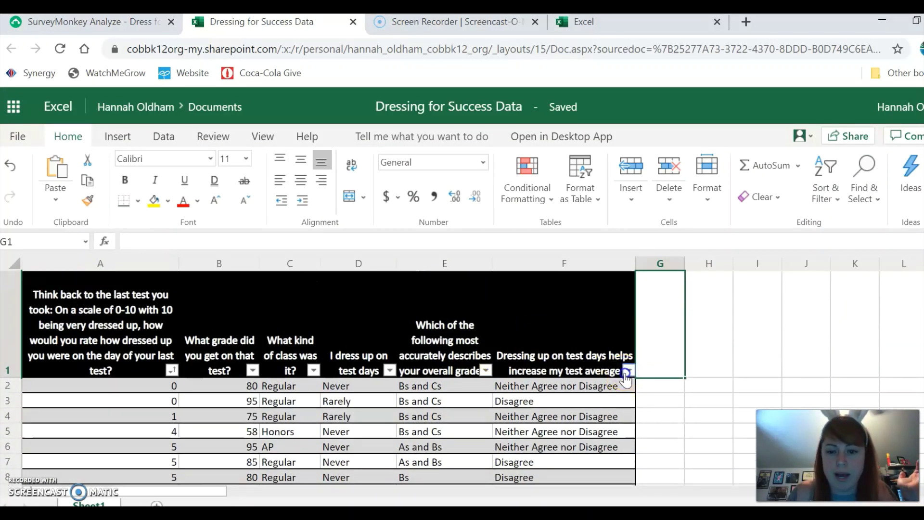
click(628, 370)
click(655, 385)
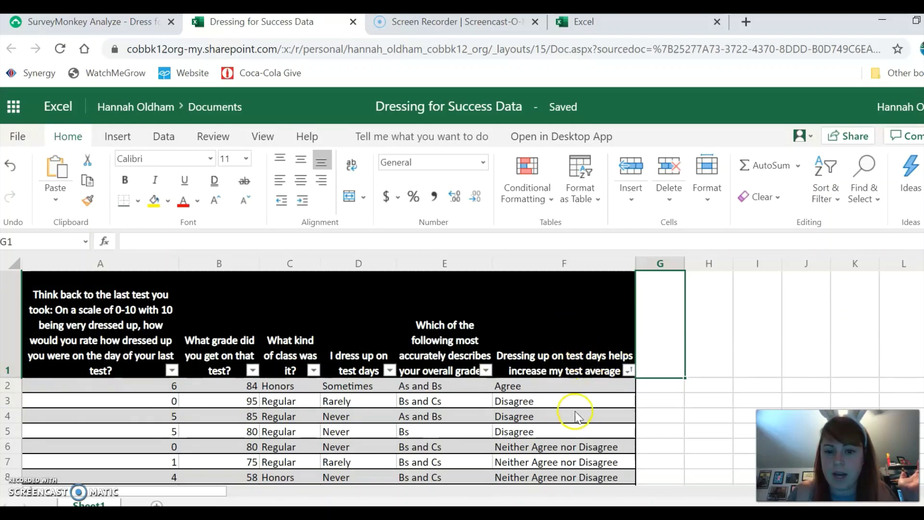
Step: Bring up the chart insertion options and examine the sorted survey table from the question headers to the last response in row 14
scroll(563, 406, down, 3)
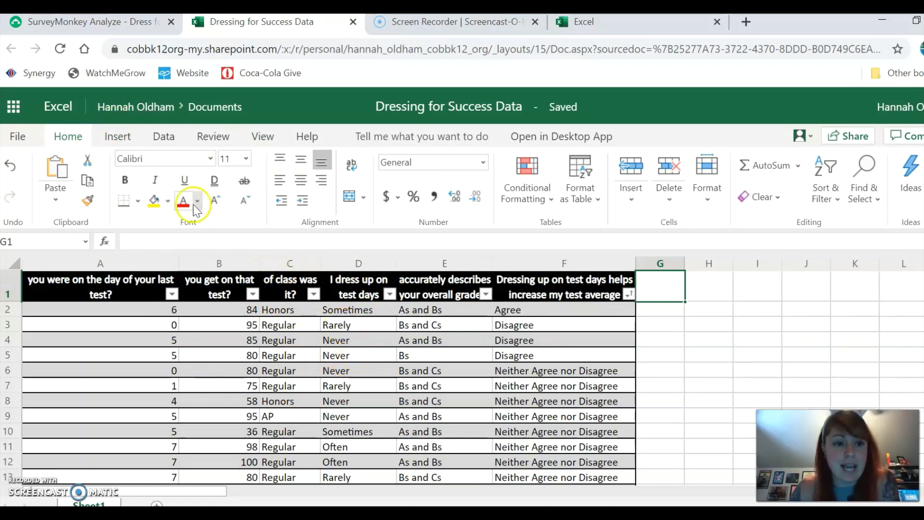
click(113, 137)
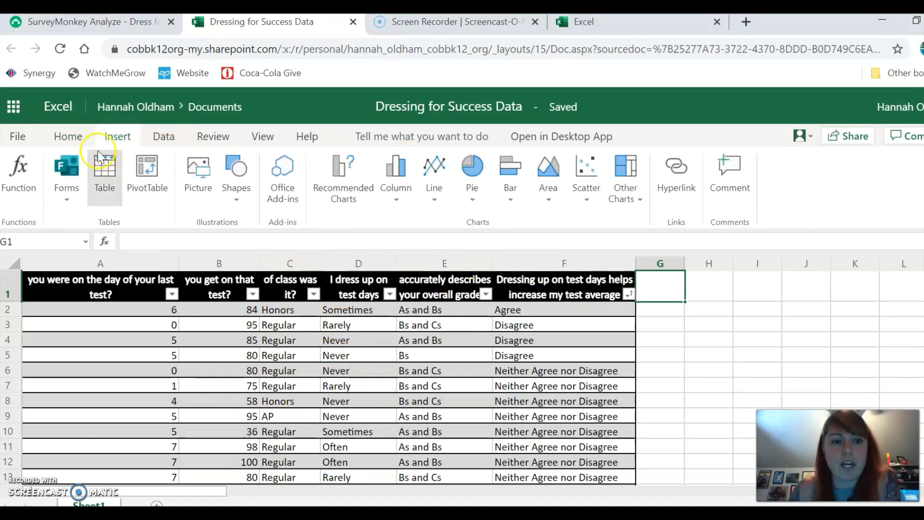
scroll(656, 367, up, 3)
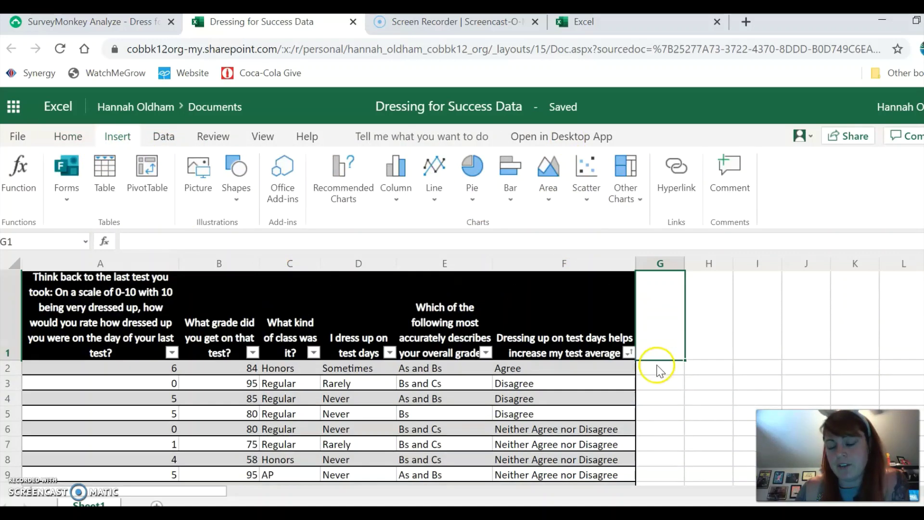
scroll(501, 423, down, 3)
scroll(501, 420, up, 3)
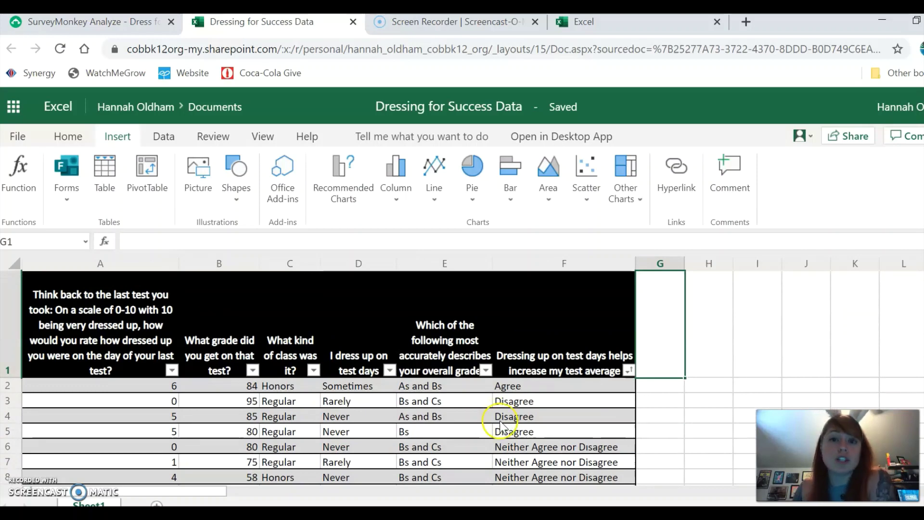
scroll(501, 431, down, 1)
scroll(502, 431, down, 3)
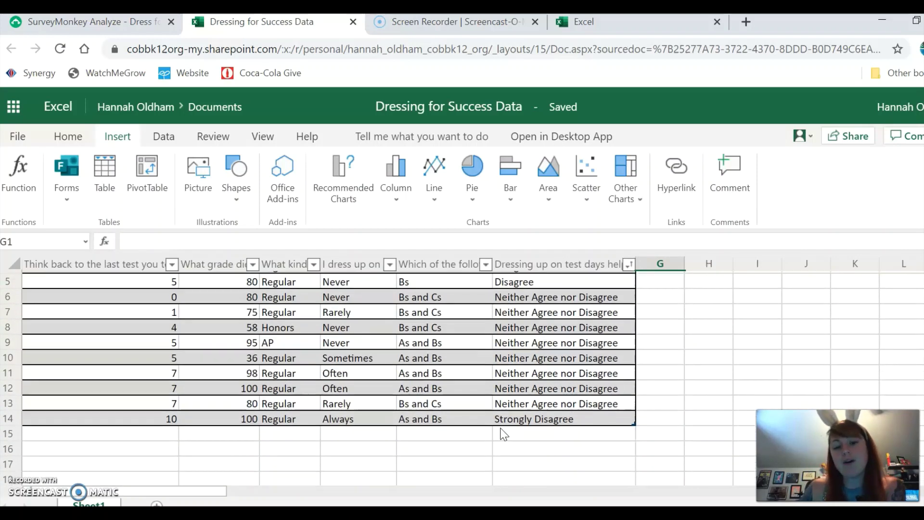
scroll(501, 431, up, 4)
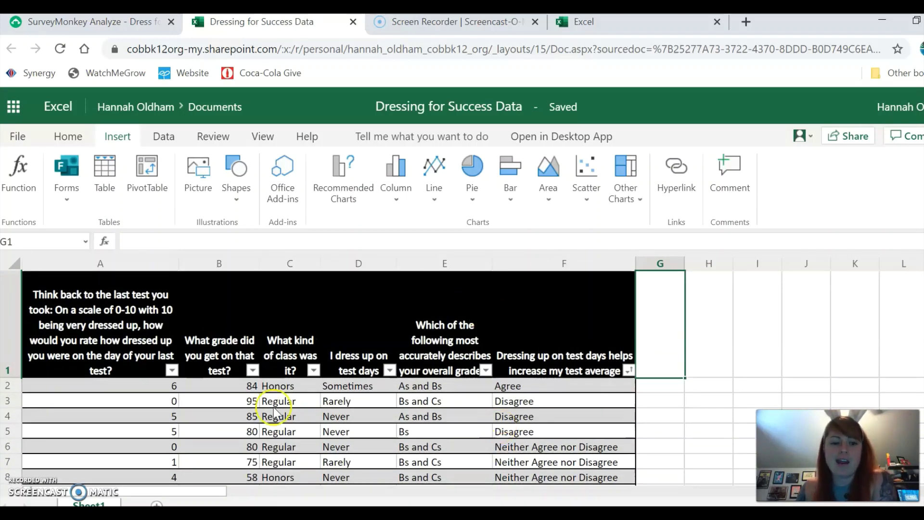